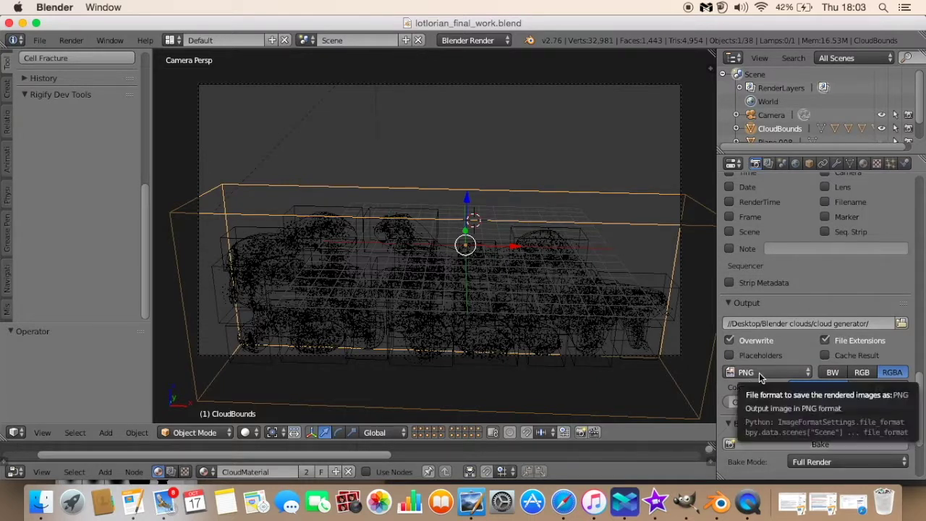
Switch the render shading's alpha mode to Sky and back to Transparent.
drag(921, 389, 923, 249)
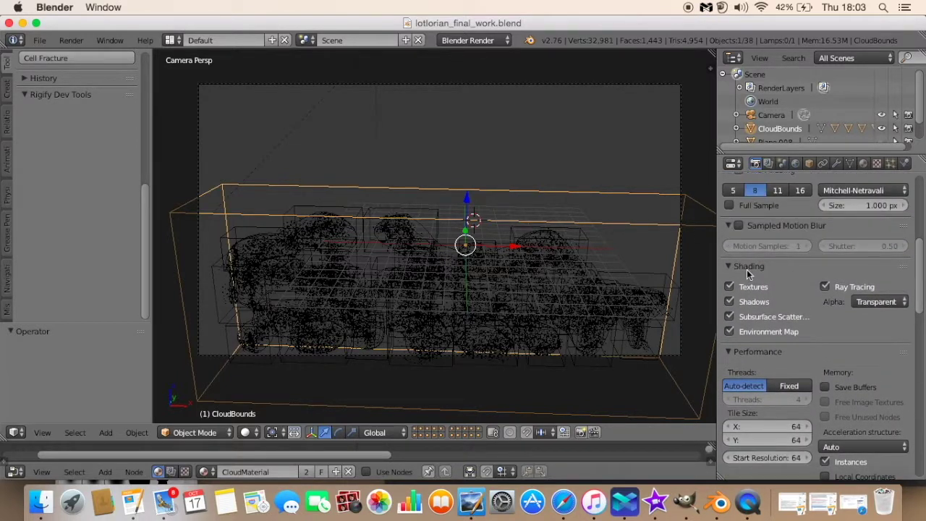
click(879, 302)
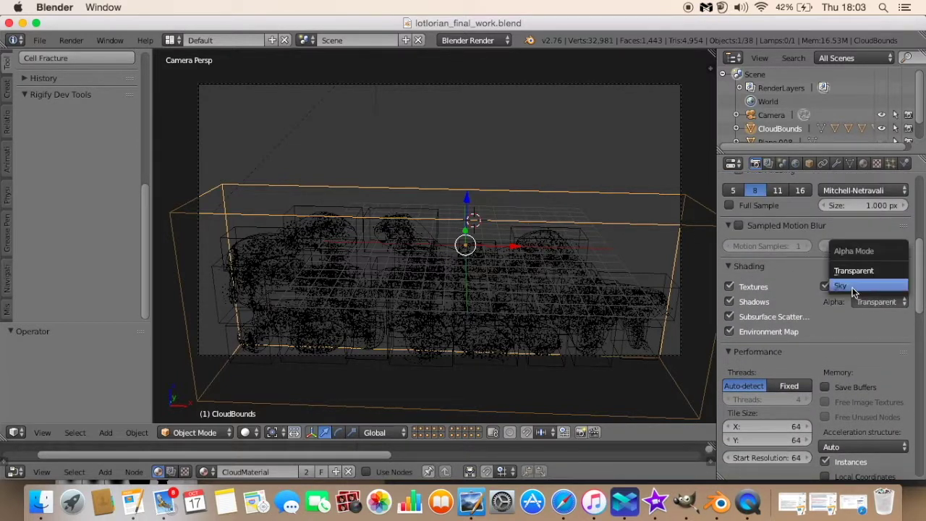
click(853, 288)
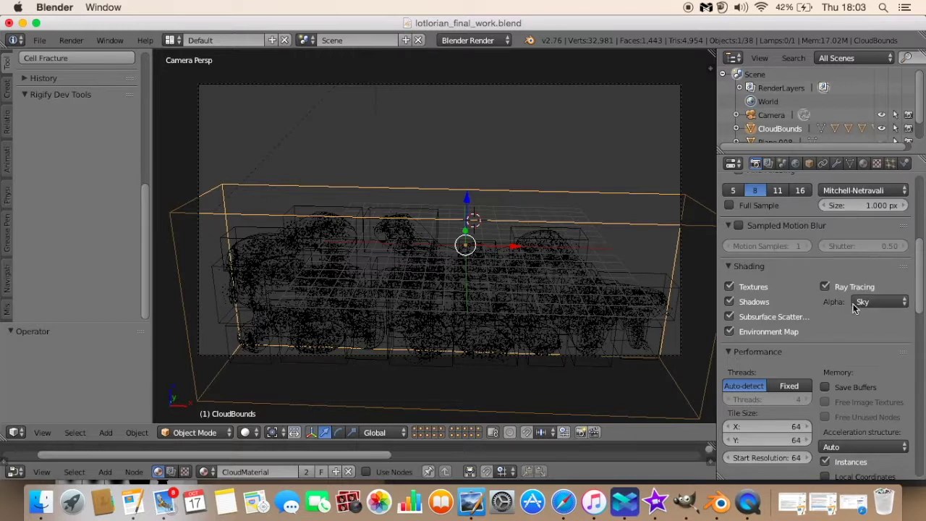
click(862, 303)
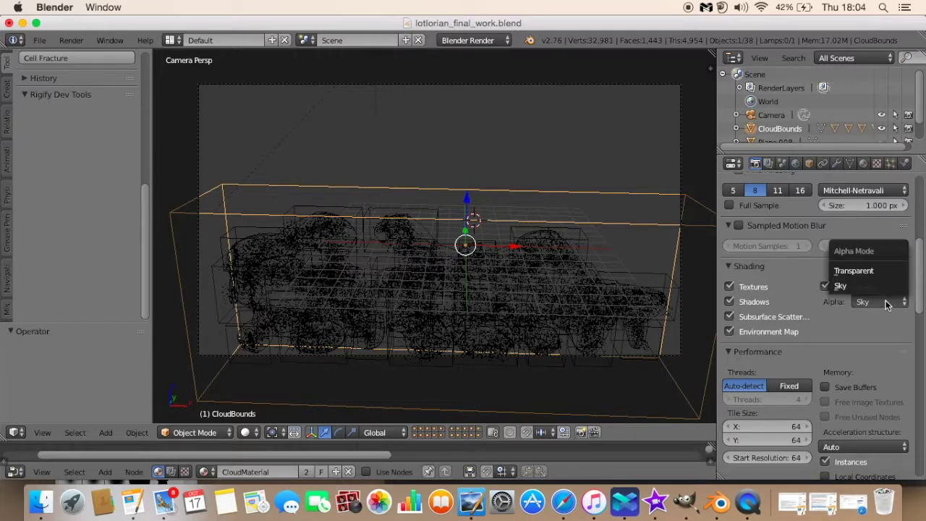
click(865, 276)
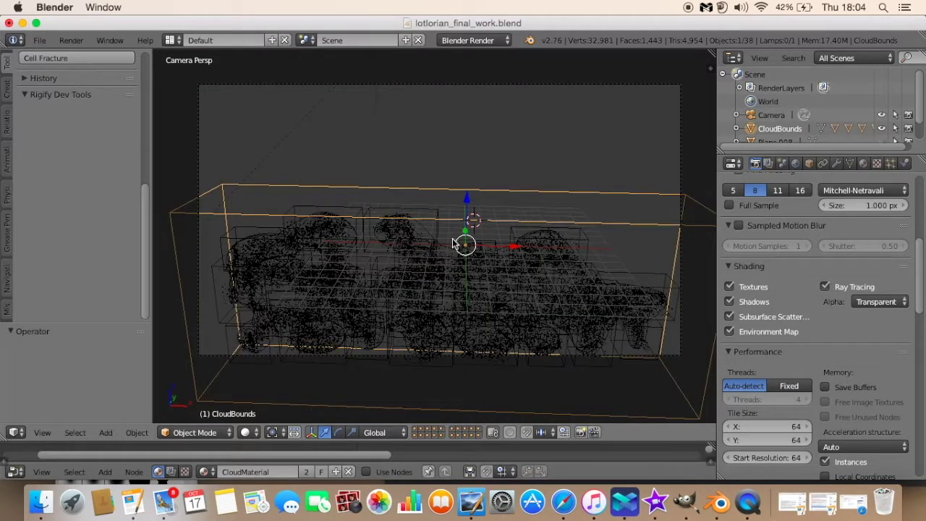
Leave the camera view and choose Blender Render as the render engine.
key(KP_0)
scroll(453, 246, up, 4)
drag(145, 219, 142, 91)
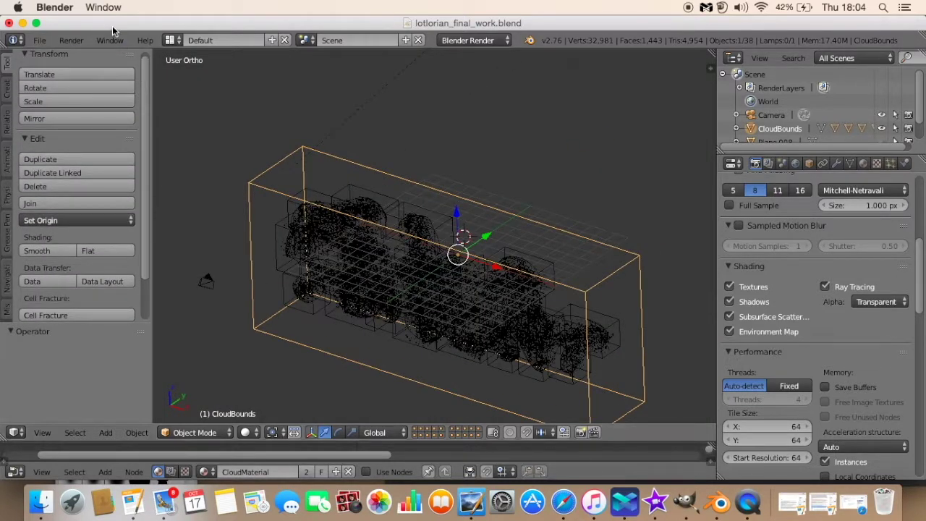
click(461, 41)
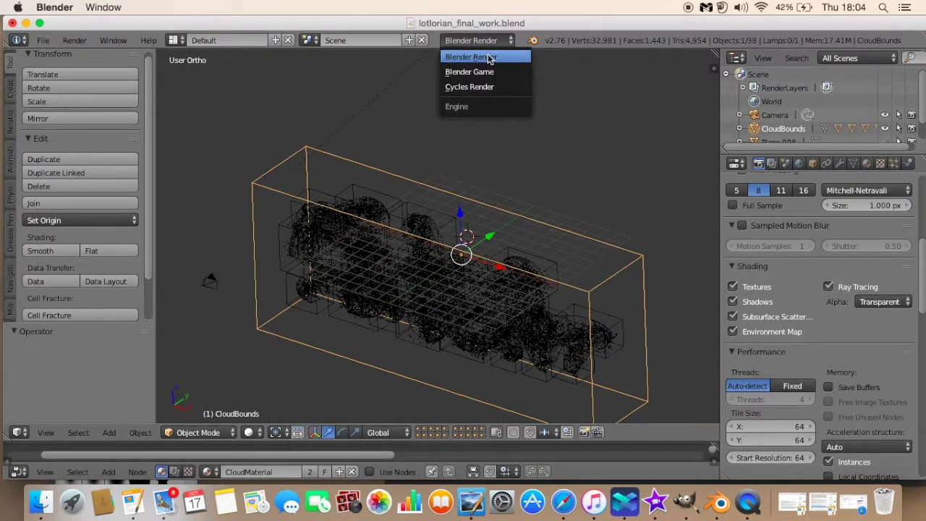
click(471, 57)
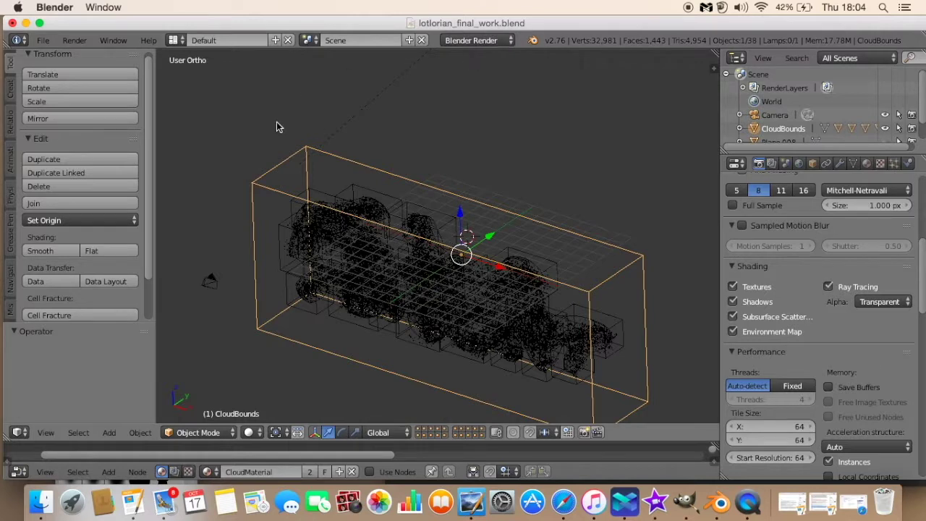
Search the add-ons in the user preferences for "cloud" to check the Cloud Generator add-on, and close the preferences.
click(43, 41)
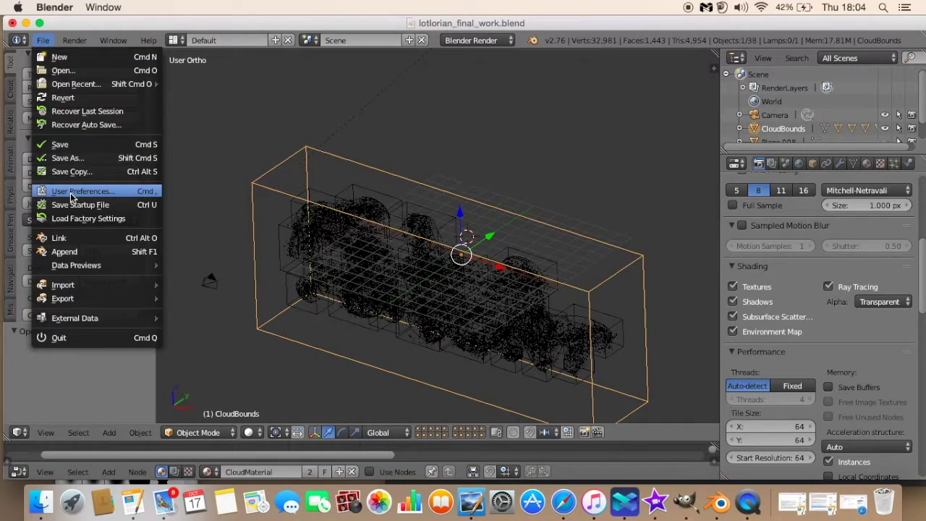
click(71, 192)
click(260, 48)
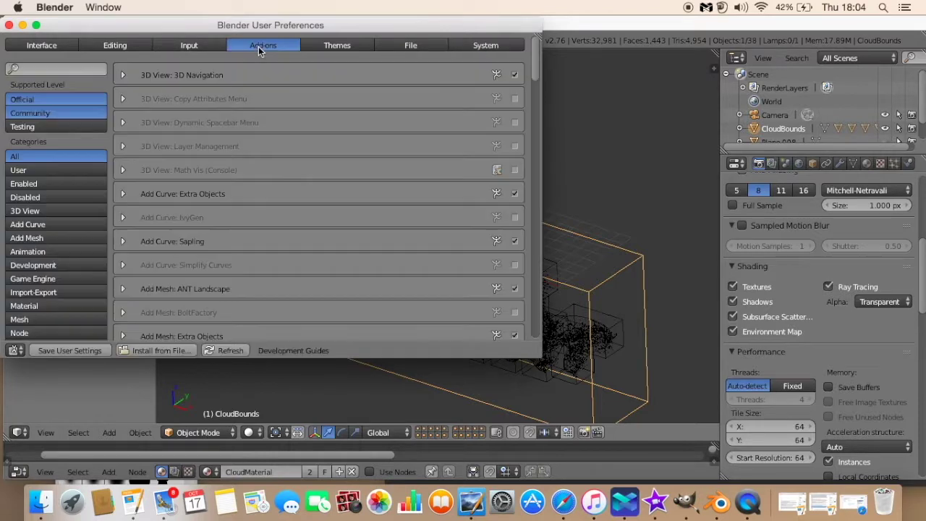
click(57, 71)
text(cloud)
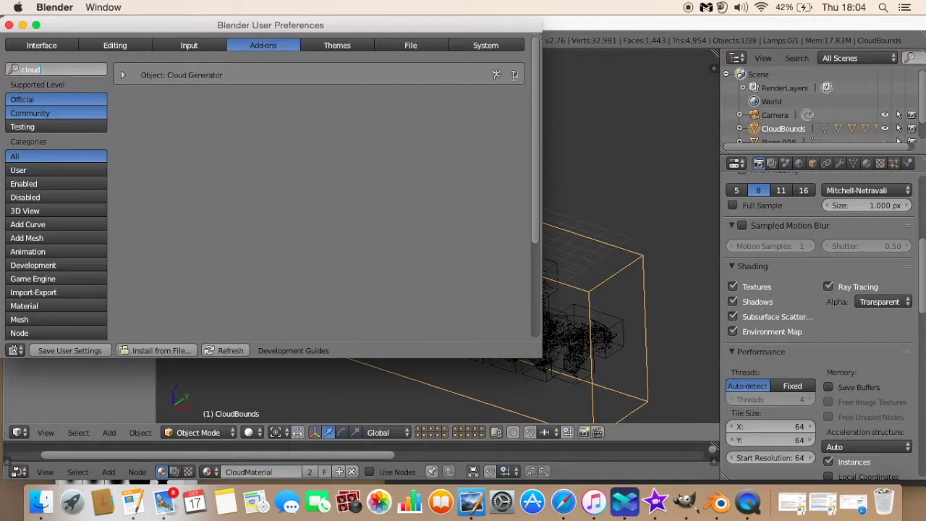
click(8, 25)
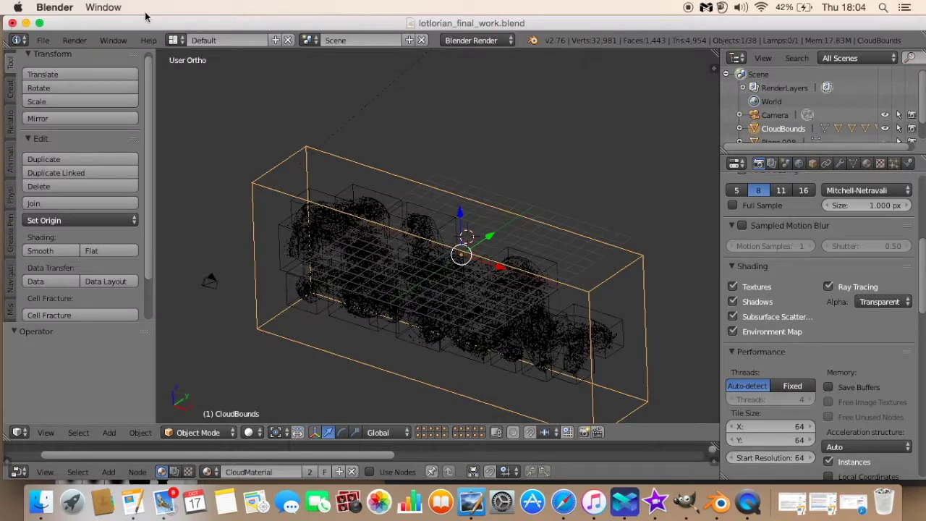
Open the Cloud Generator tools and degenerate the existing CloudBounds cloud into its definition boxes.
scroll(390, 249, up, 3)
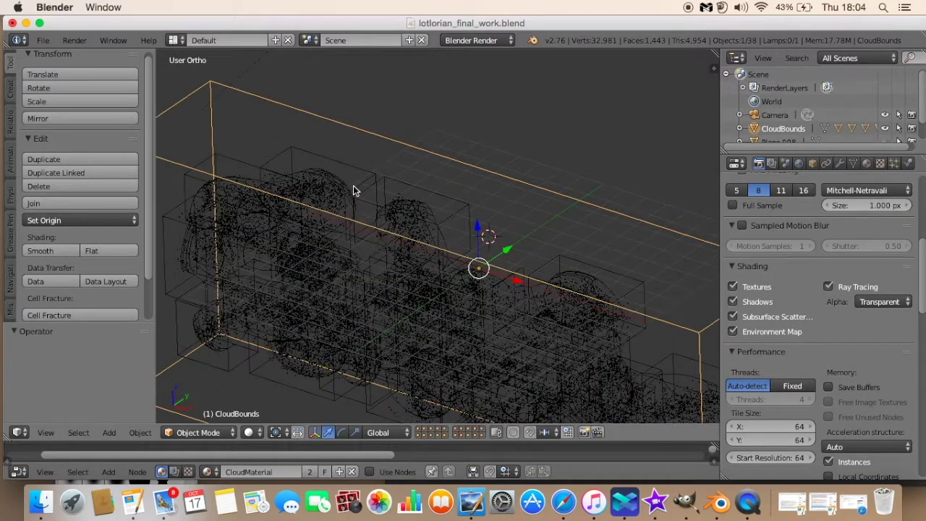
scroll(353, 190, down, 3)
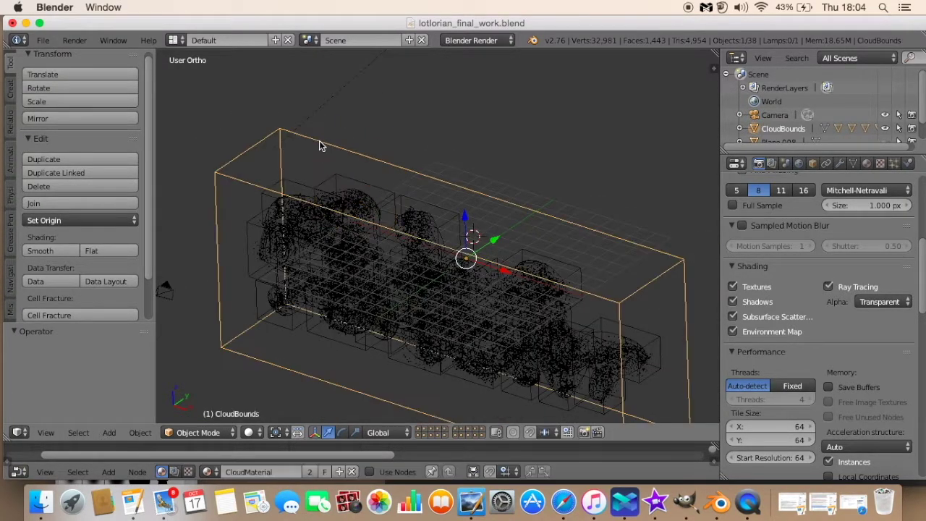
drag(150, 252, 150, 290)
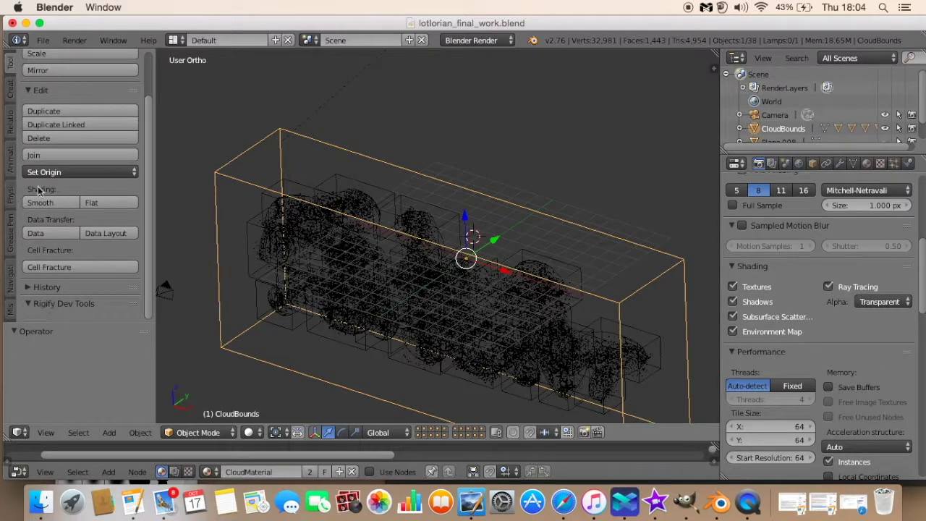
click(11, 96)
drag(152, 159, 152, 286)
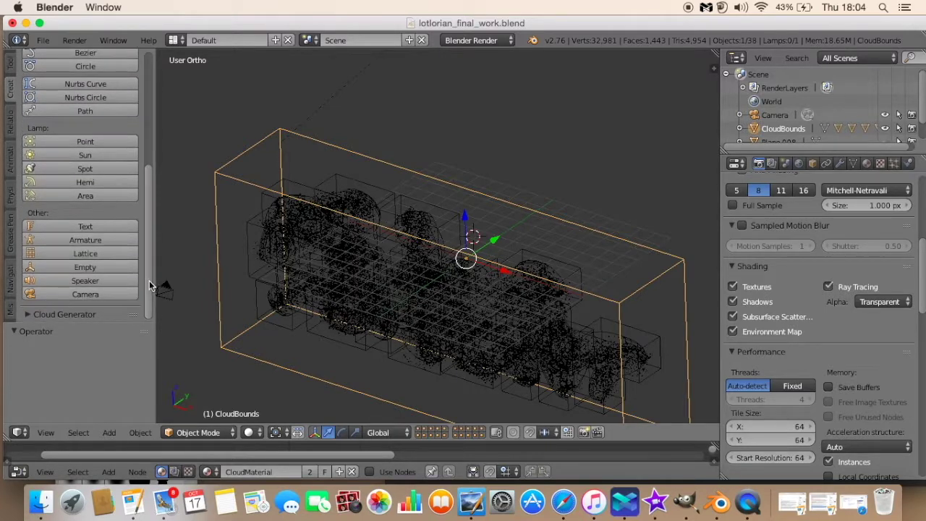
click(31, 315)
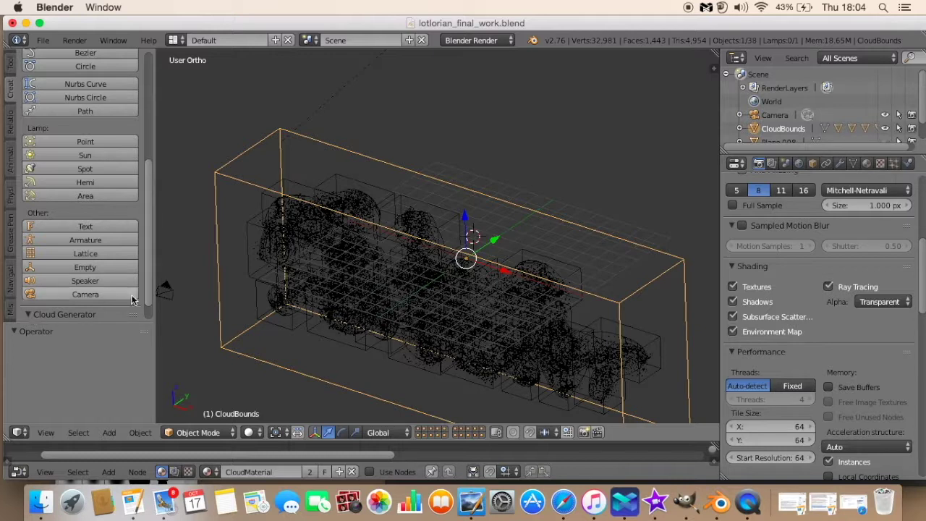
drag(150, 288, 150, 305)
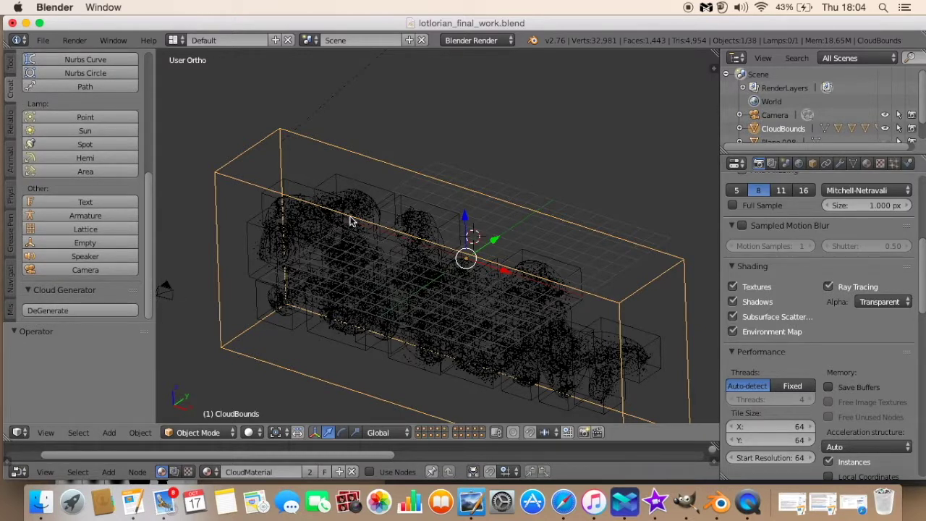
click(80, 310)
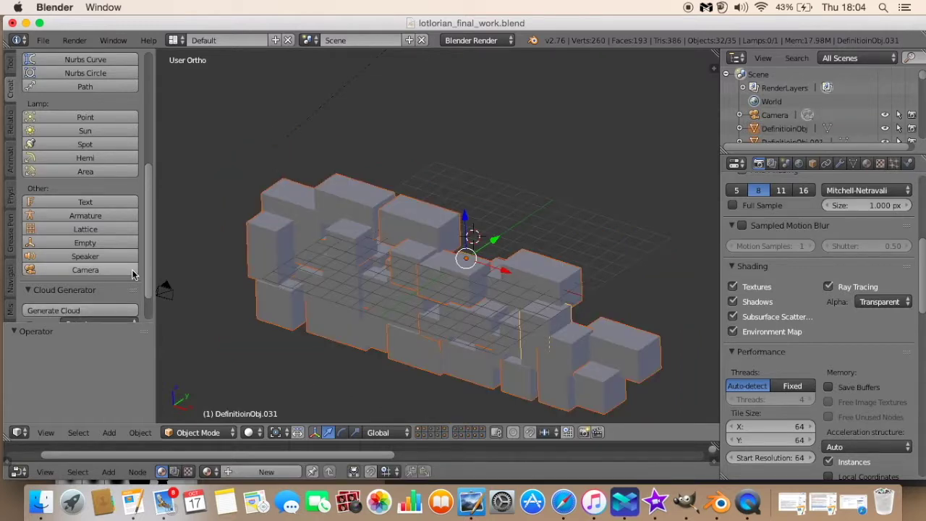
Add a mesh cube at the 3D cursor beside the degenerated boxes.
scroll(147, 265, down, 2)
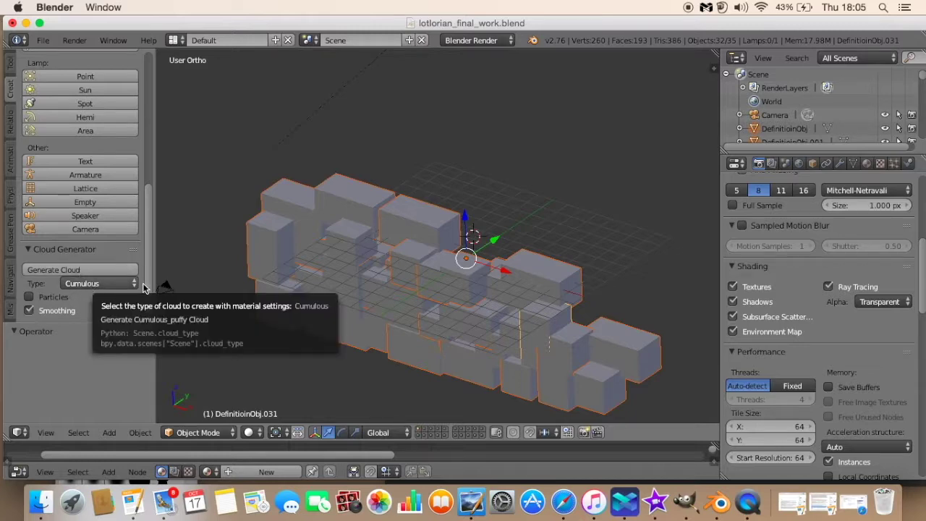
scroll(334, 255, up, 1)
right_click(402, 228)
middle_drag(392, 241, 366, 240)
scroll(360, 247, down, 1)
scroll(358, 253, down, 2)
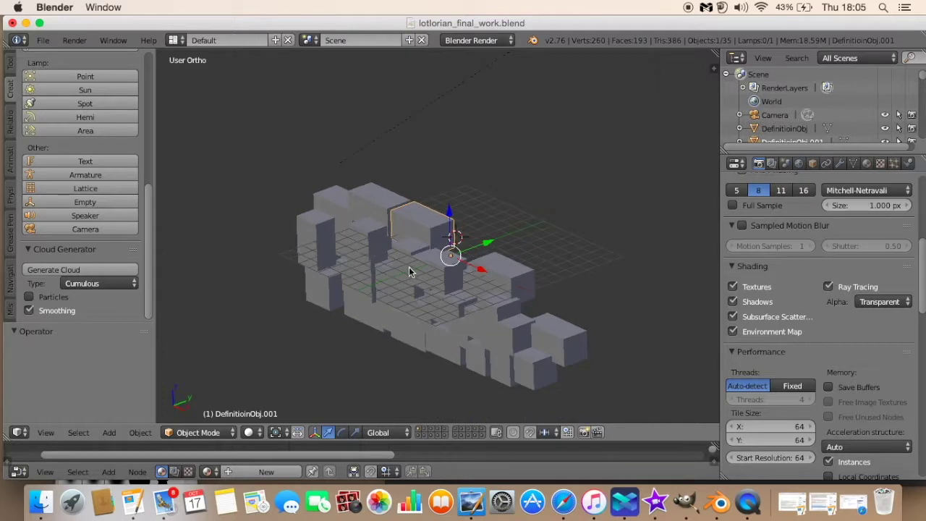
key(shift+a)
mouse_move(395, 271)
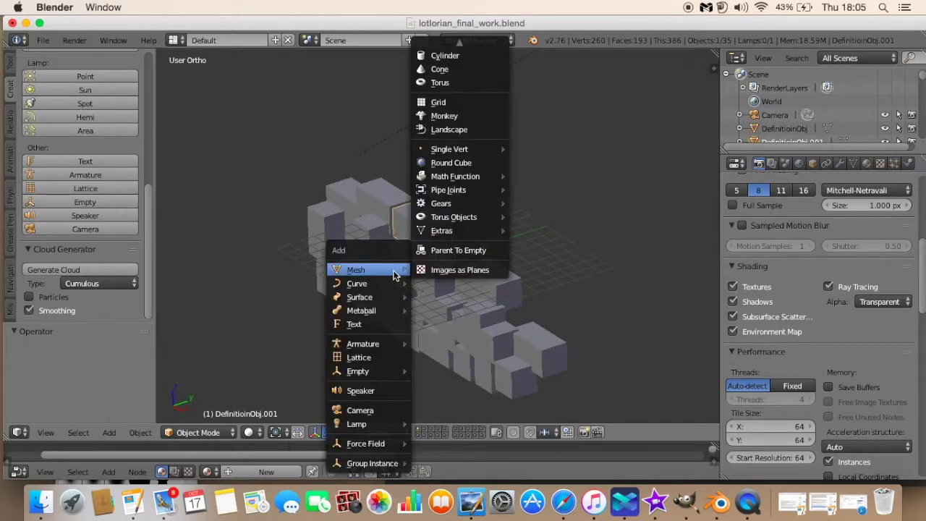
click(441, 63)
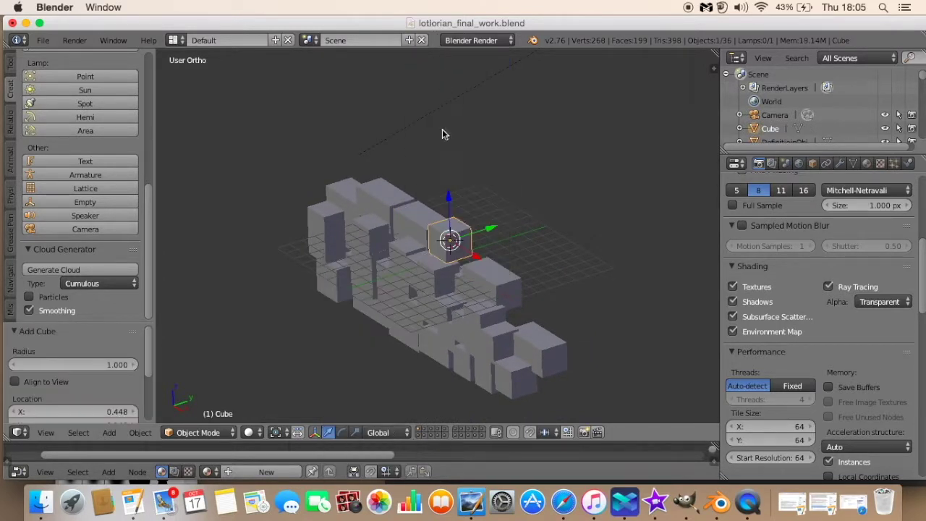
Generate a Cumulous cloud with smoothing from the new cube, inspect it, and degenerate it back into a box.
scroll(462, 252, up, 6)
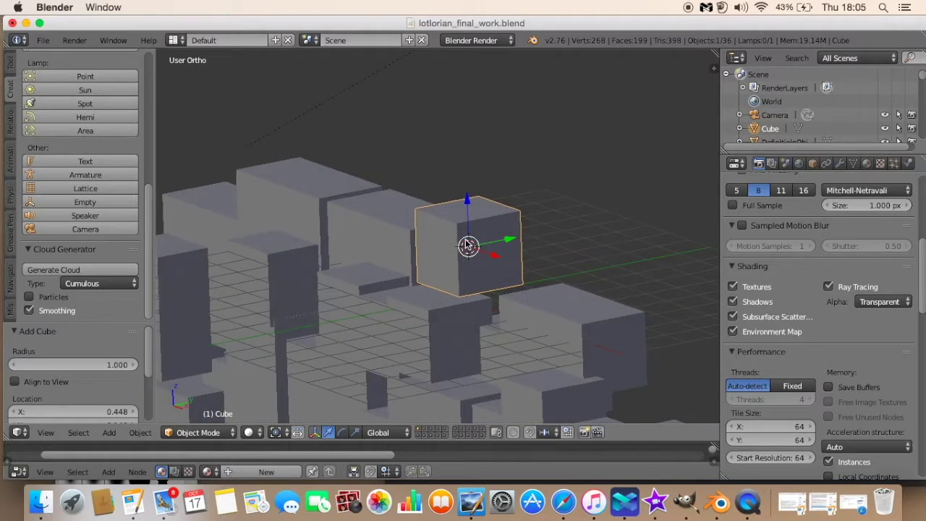
click(80, 270)
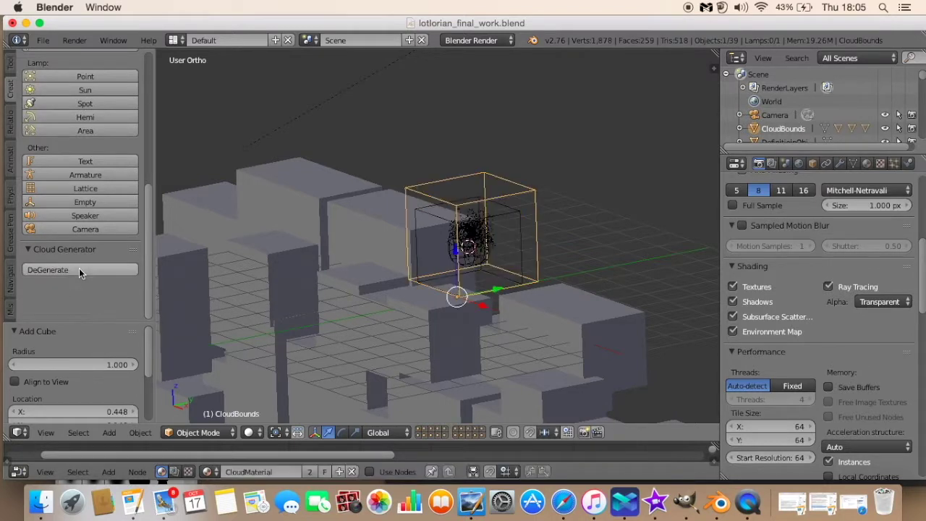
scroll(443, 227, up, 2)
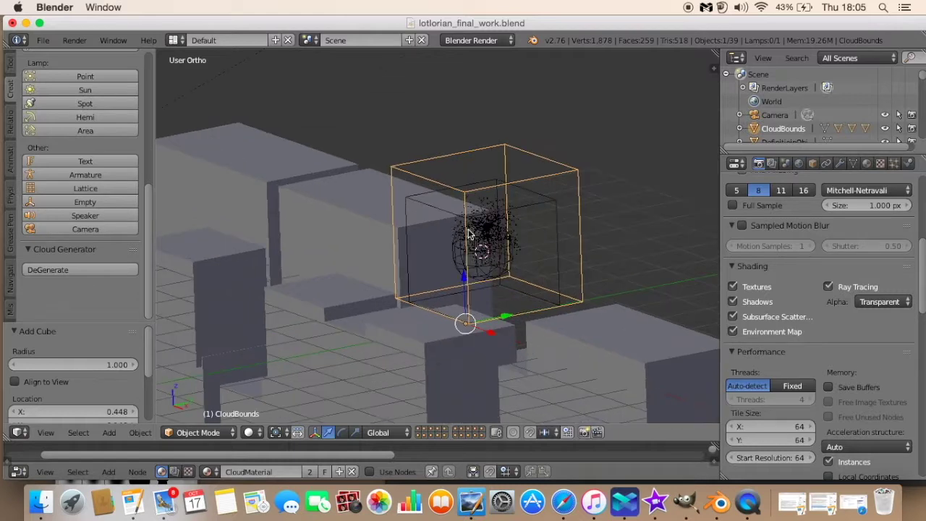
middle_drag(478, 249, 340, 286)
scroll(532, 235, down, 3)
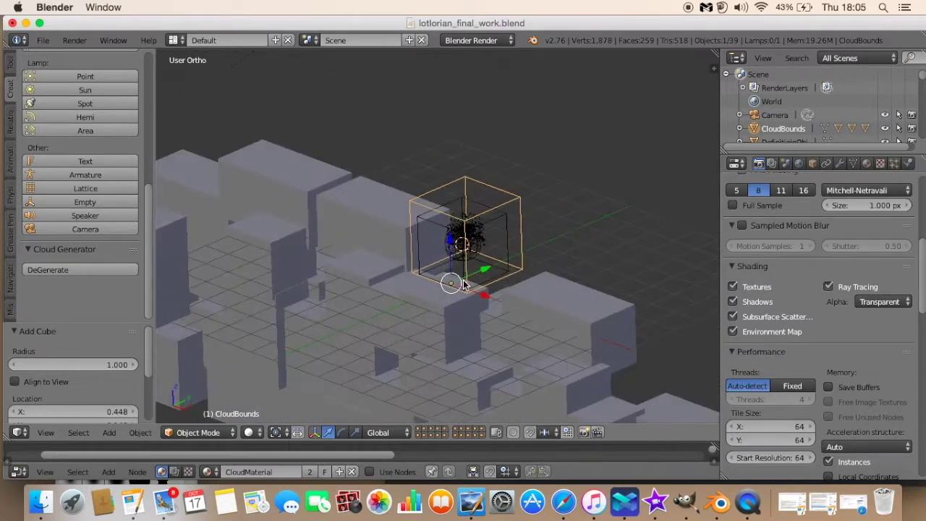
scroll(470, 269, down, 4)
middle_drag(478, 270, 507, 267)
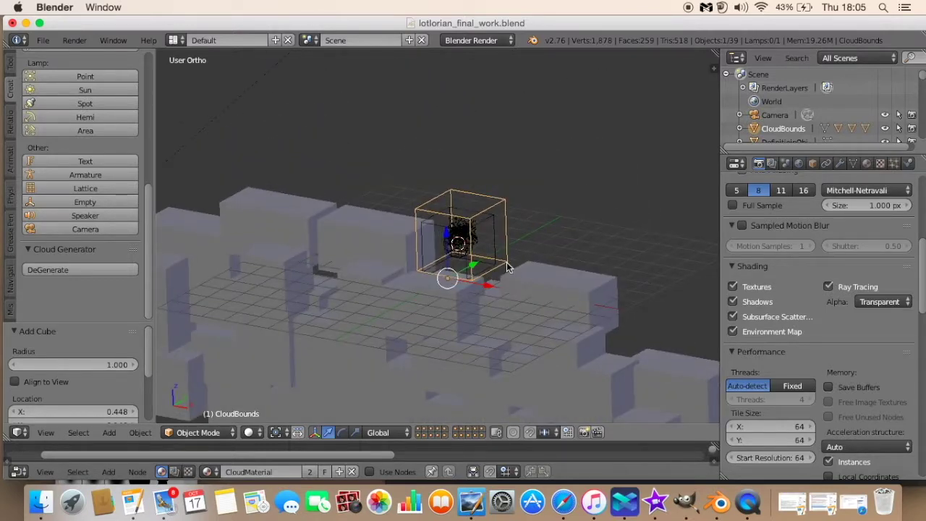
click(112, 270)
middle_drag(377, 289, 358, 290)
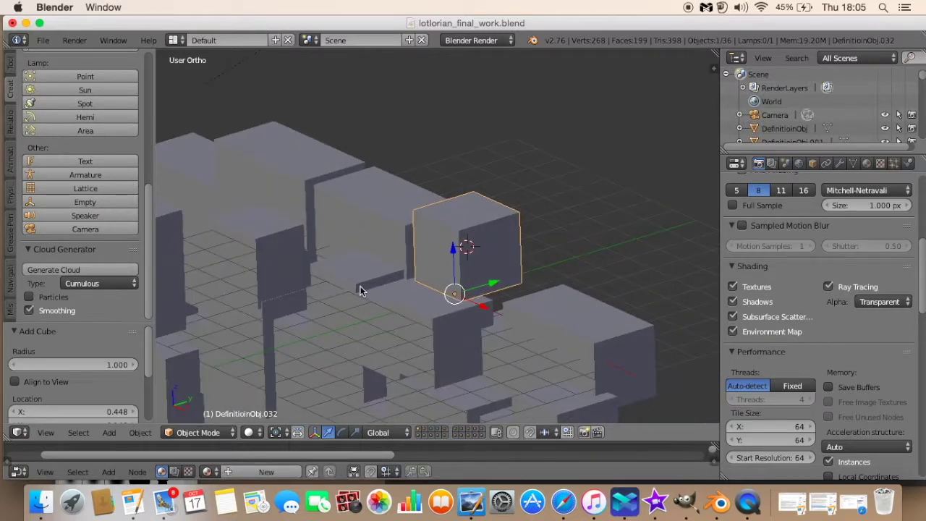
Scale the new cube up uniformly by a factor of about 1.86.
key(s)
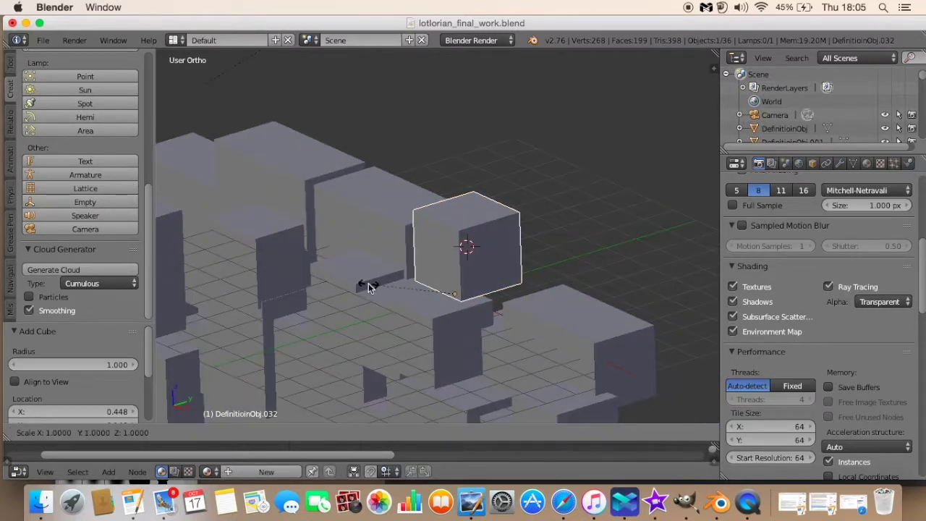
click(300, 253)
middle_drag(430, 256, 510, 254)
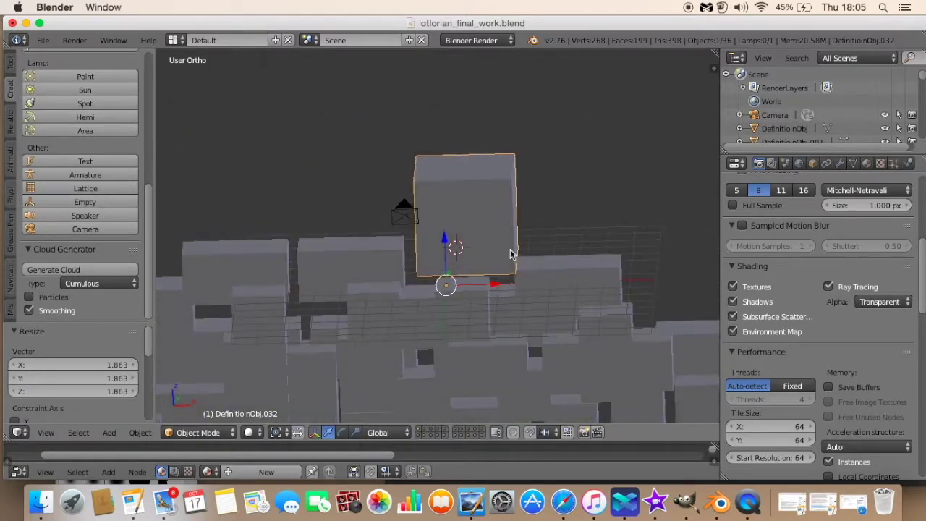
Stretch the enlarged cube along the global X axis by a factor of about 1.87.
middle_drag(450, 251, 406, 265)
scroll(456, 302, down, 3)
middle_drag(456, 302, 498, 287)
scroll(442, 338, up, 3)
middle_drag(454, 338, 498, 287)
key(s)
key(x)
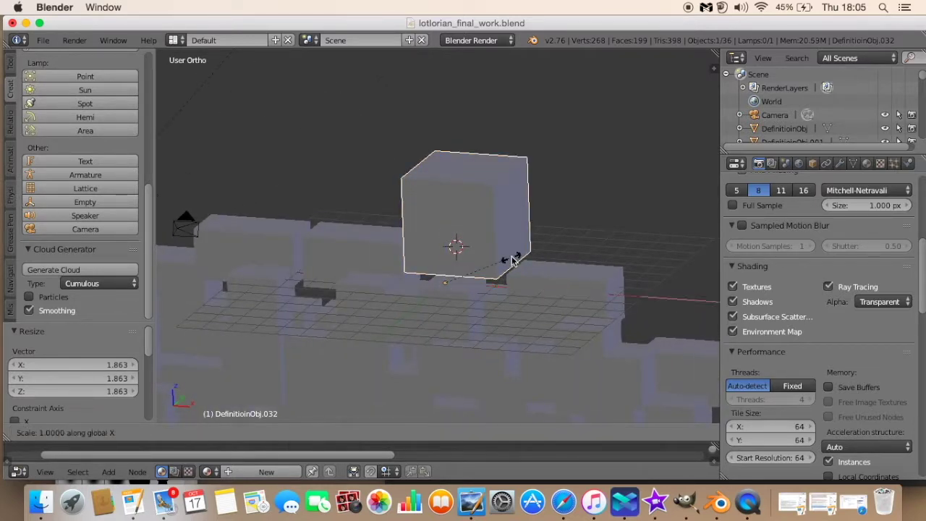
click(511, 274)
middle_drag(511, 274, 467, 285)
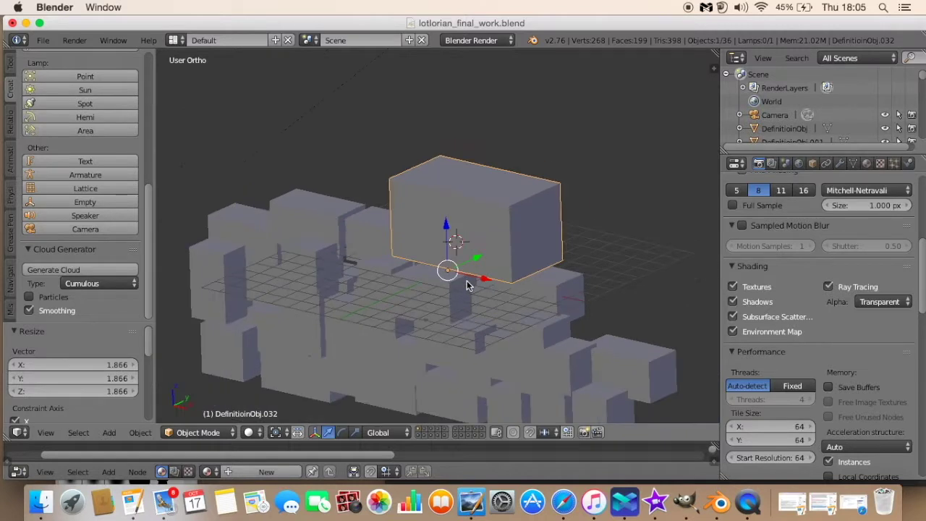
Duplicate the stretched box about -8.65 units along X and scale the copy uniformly by about 0.885.
key(shift+d)
key(x)
click(338, 208)
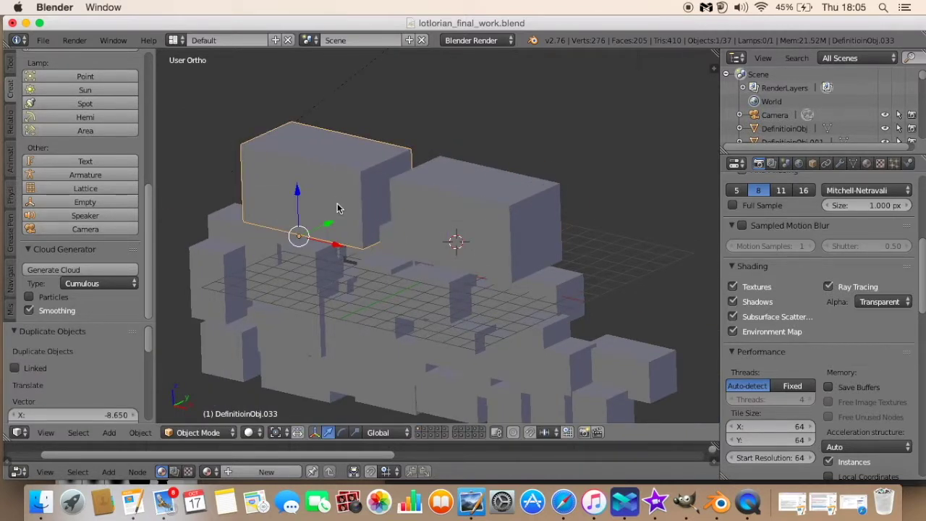
key(s)
click(465, 149)
middle_drag(328, 200, 332, 223)
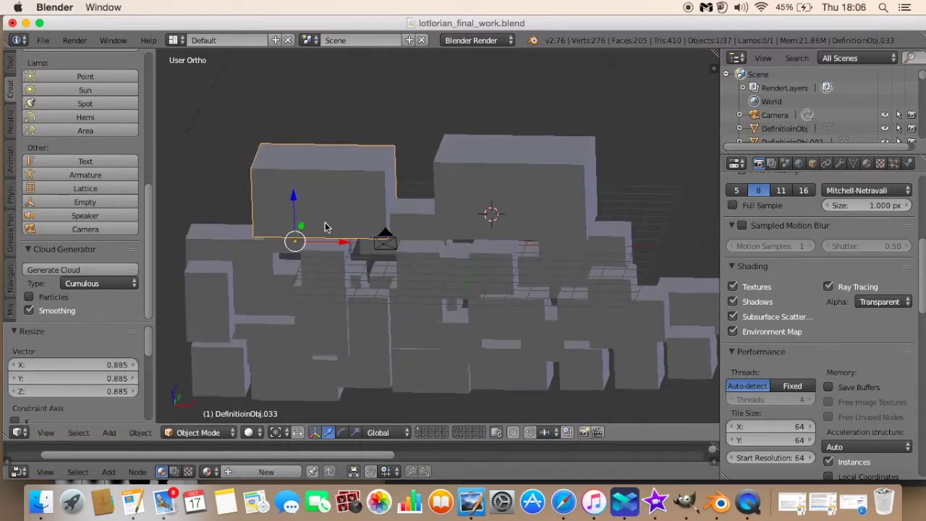
Raise the scaled copy about 0.394 units along Z and duplicate it towards the front-left, about -2.029 units along X.
drag(347, 243, 358, 186)
middle_drag(384, 210, 353, 240)
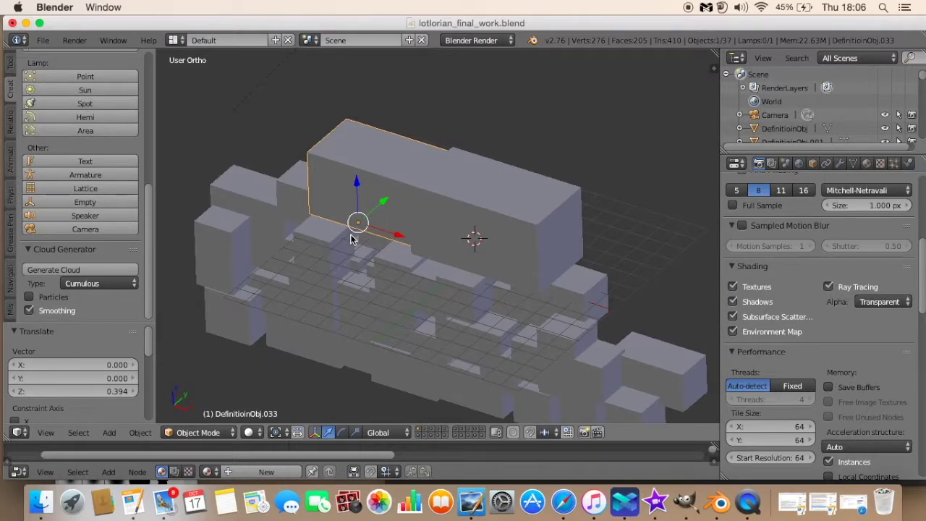
key(shift+a)
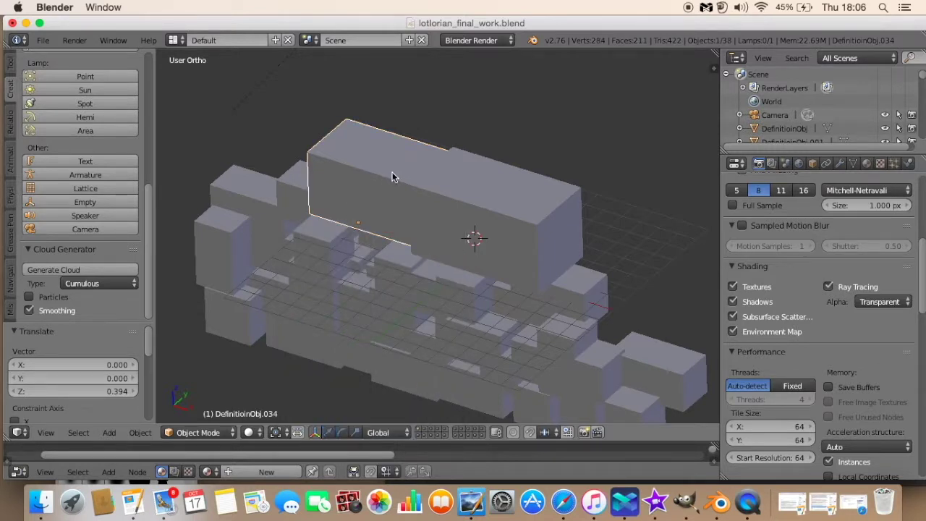
key(shift+d)
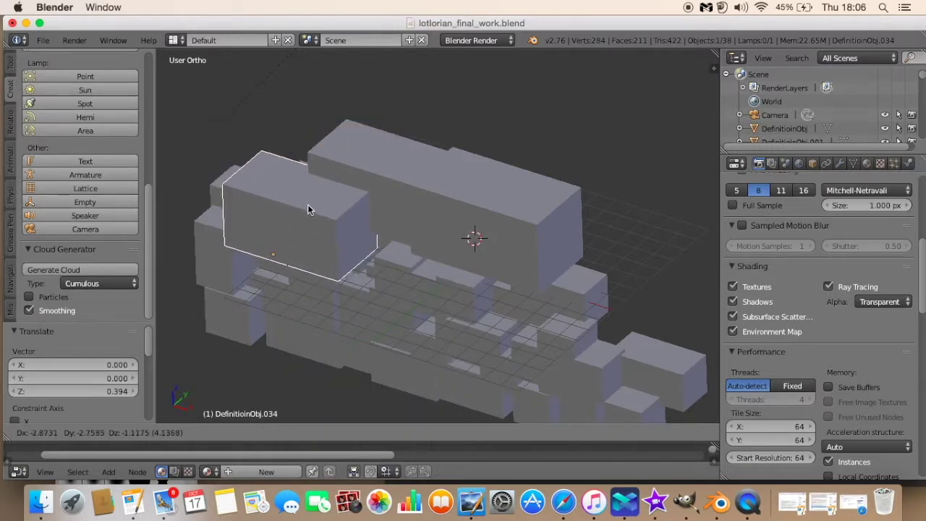
click(326, 203)
middle_drag(326, 204, 344, 211)
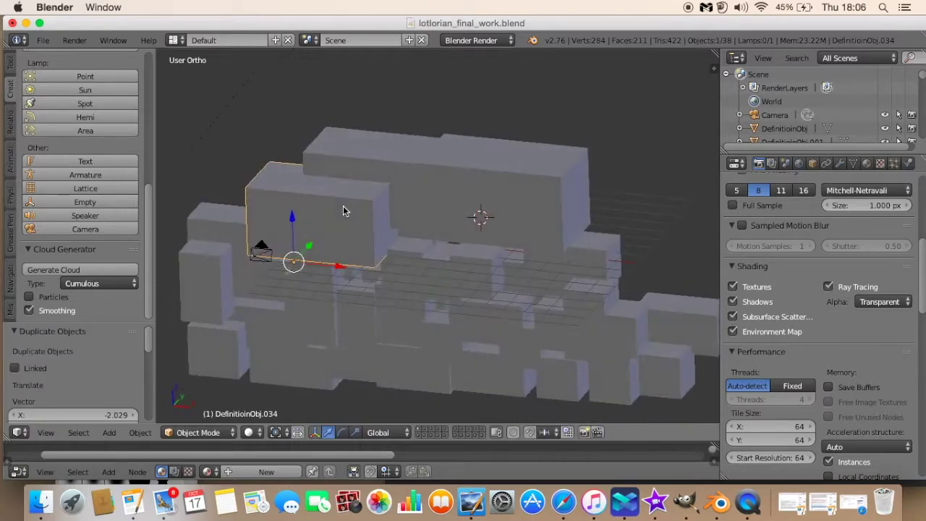
Shrink the new front box along the global X axis to a factor of about 0.64.
key(s)
key(x)
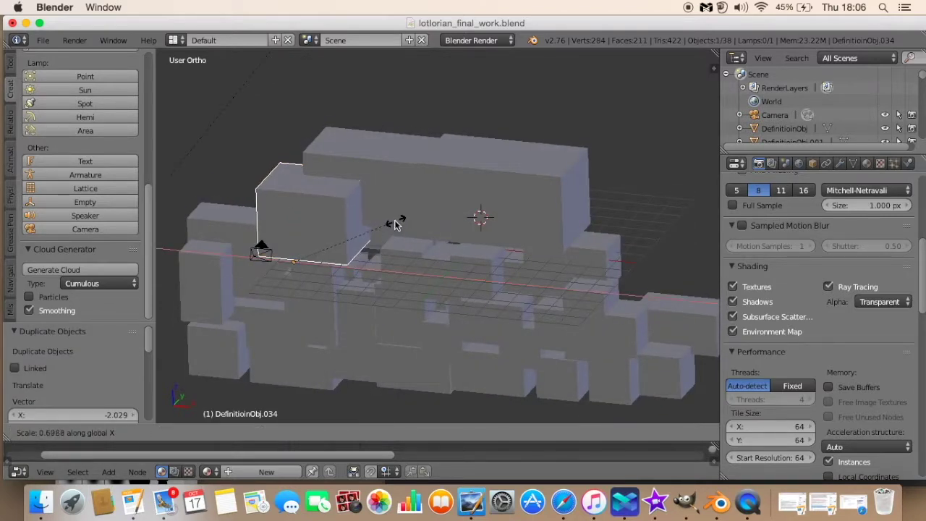
click(390, 225)
middle_drag(387, 222, 365, 252)
scroll(345, 233, up, 2)
scroll(345, 232, down, 4)
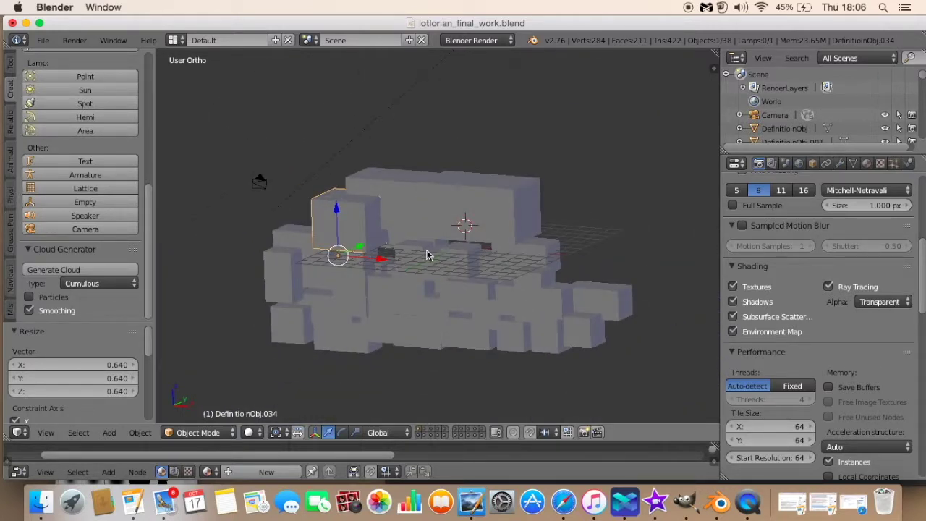
scroll(427, 255, up, 8)
middle_drag(410, 174, 402, 283)
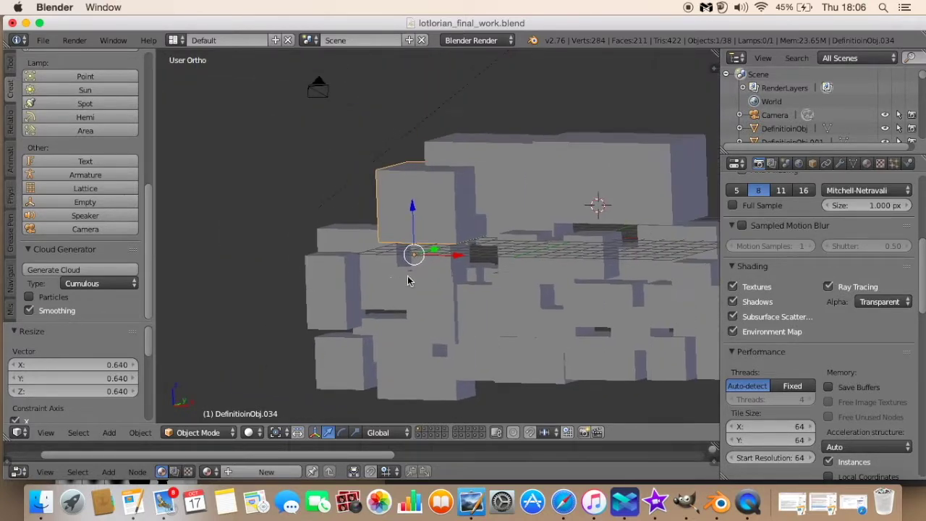
Duplicate the narrowed box about -3.995 units along global X and stretch the copy along Z by a factor of about 1.63.
key(shift+d)
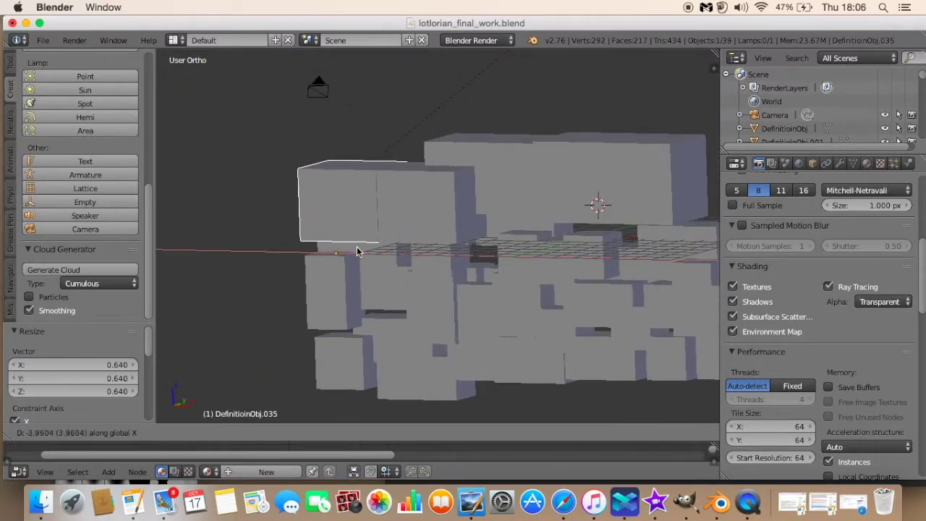
click(357, 252)
key(s)
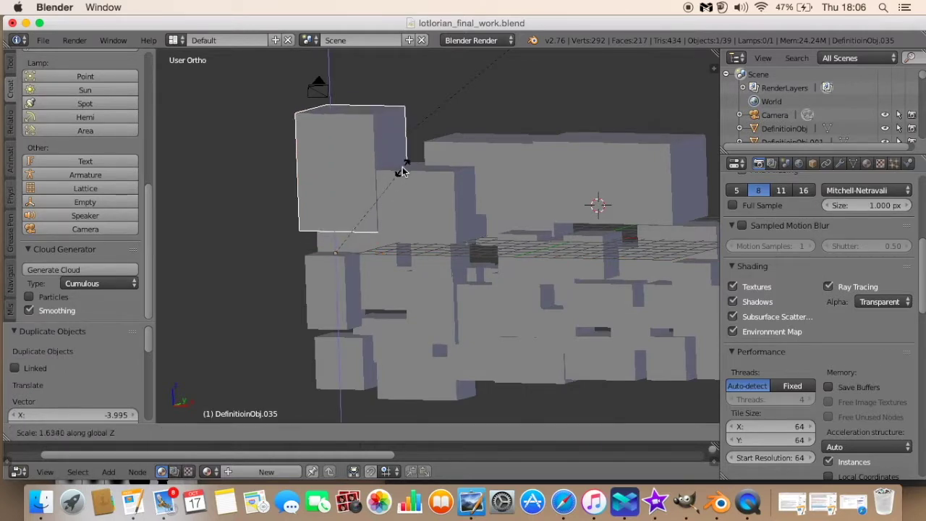
click(403, 169)
Move the tall box about 0.757 units along X and raise it about 0.81 units along Z.
drag(381, 253, 393, 237)
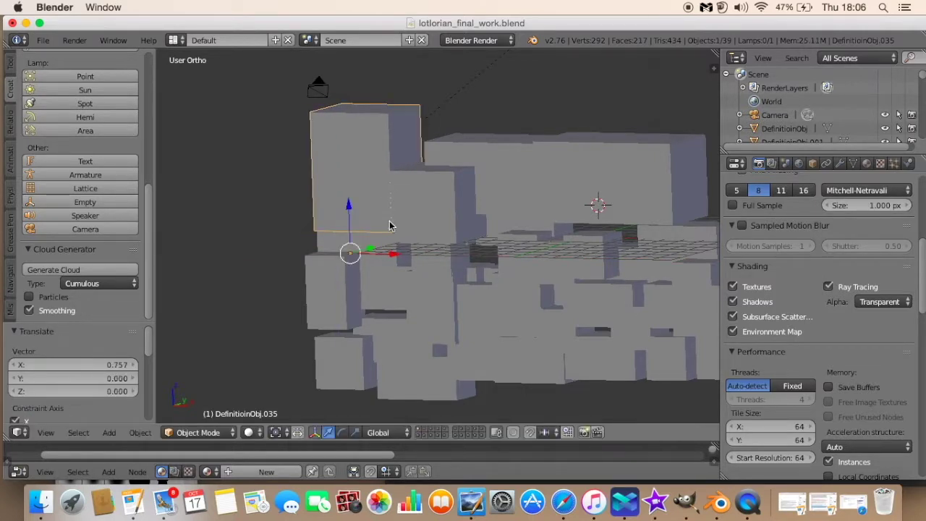
drag(350, 207, 349, 184)
scroll(429, 226, down, 4)
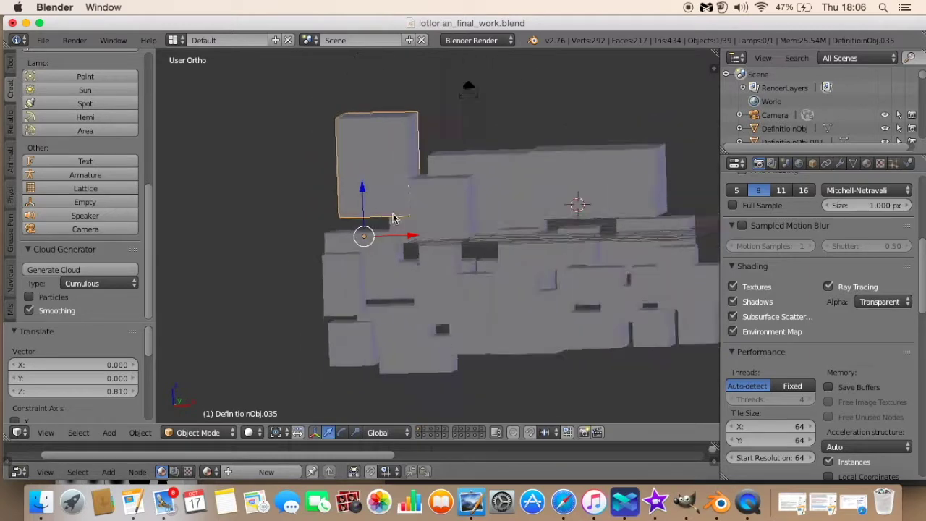
Show the boxes in wireframe and box-select all of them together with the tall box.
mouse_move(430, 226)
middle_down()
mouse_move(345, 246)
mouse_move(331, 240)
mouse_move(389, 277)
mouse_move(329, 266)
mouse_move(382, 255)
middle_up()
key(z)
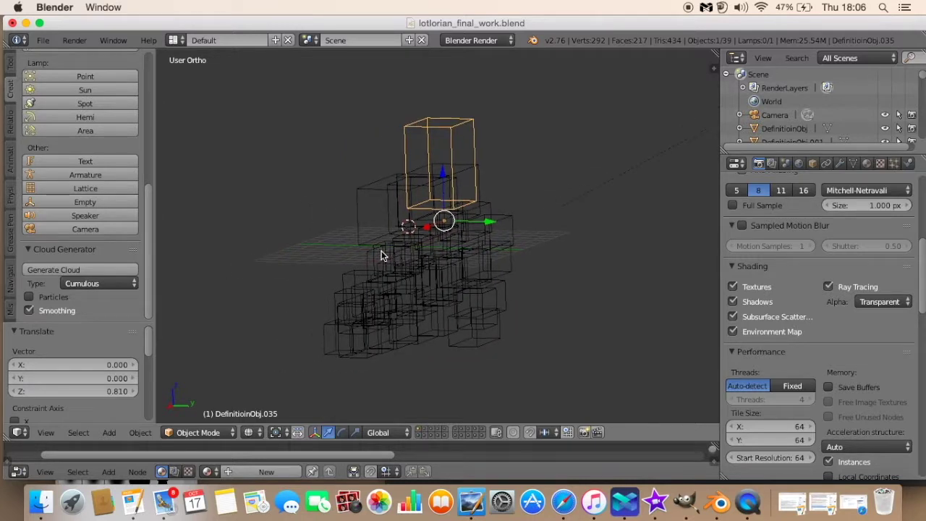
key(b)
drag(313, 110, 317, 134)
drag(329, 181, 497, 356)
middle_drag(481, 350, 424, 310)
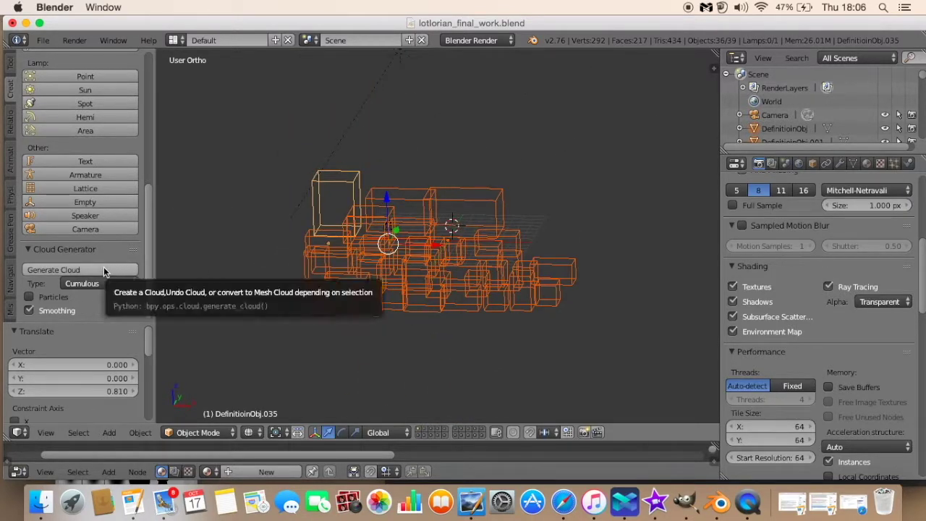
Generate a Cumulous cloud with smoothing from all selected boxes and display it in solid shading through the camera.
scroll(290, 273, up, 3)
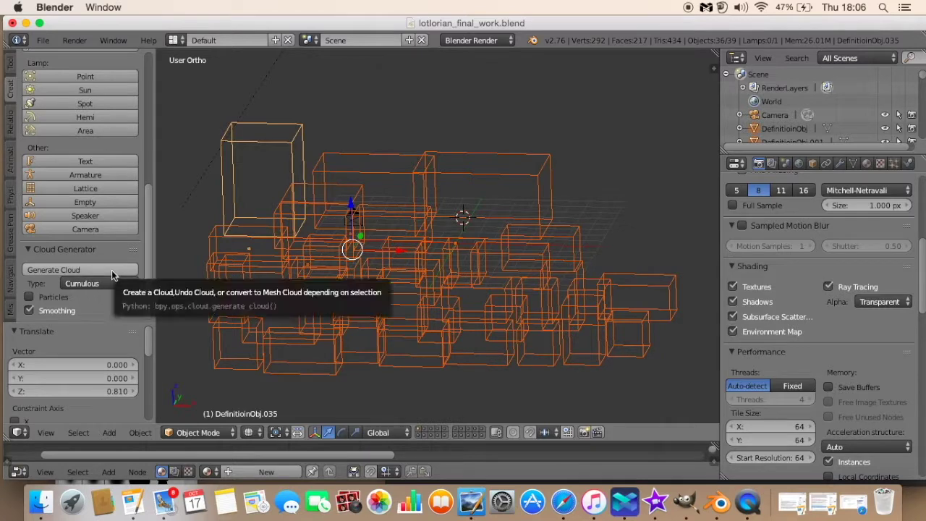
key(KP_0)
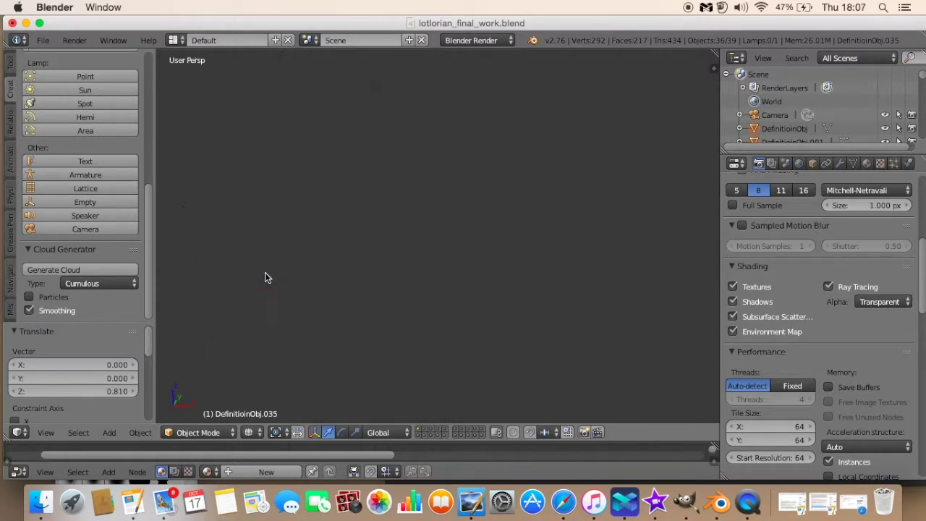
click(111, 270)
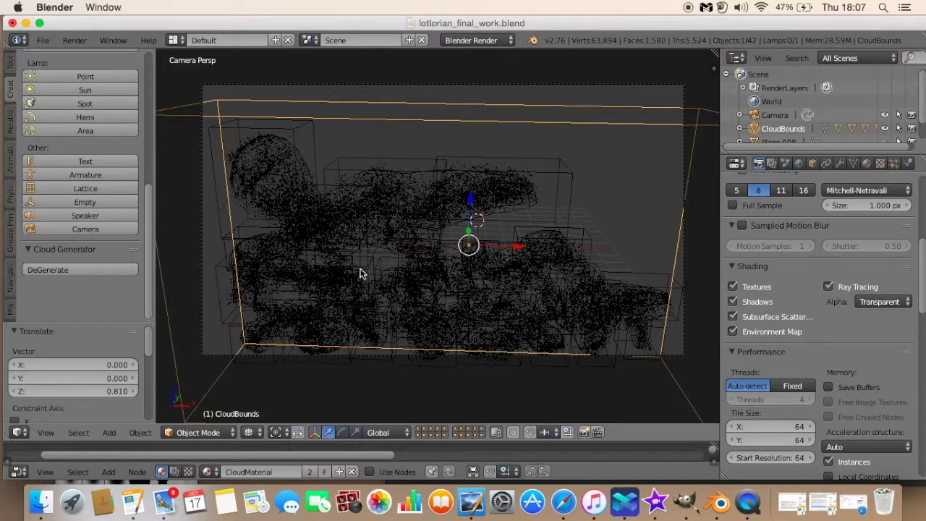
click(249, 432)
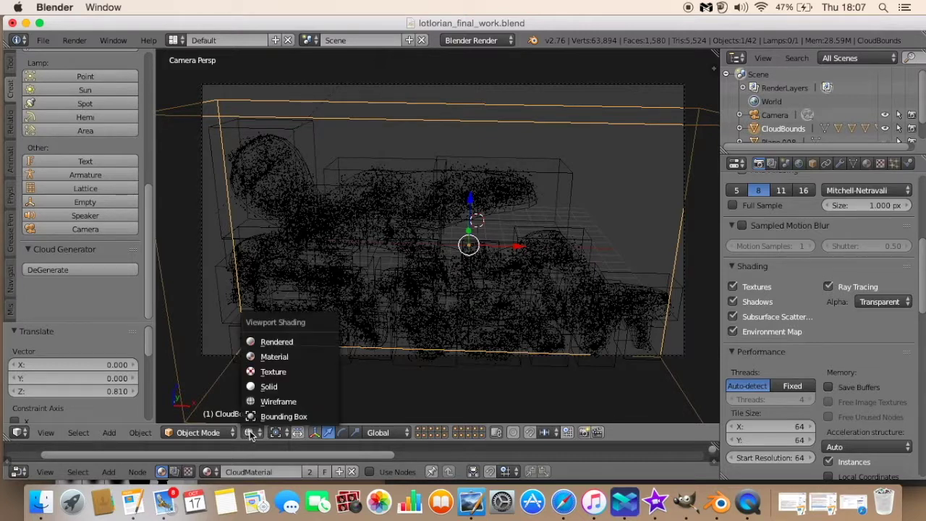
click(269, 386)
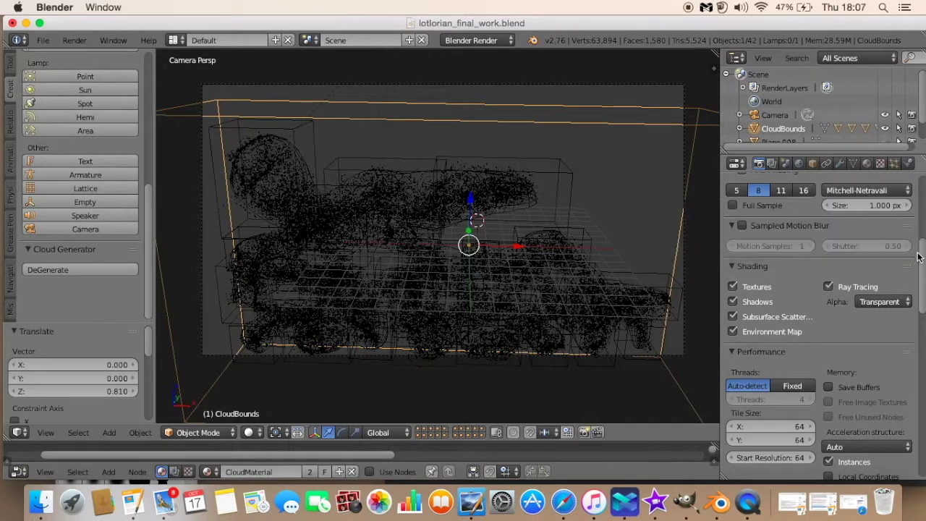
Render the generated cloud as a still image from the camera and watch the render result.
drag(923, 262, 923, 195)
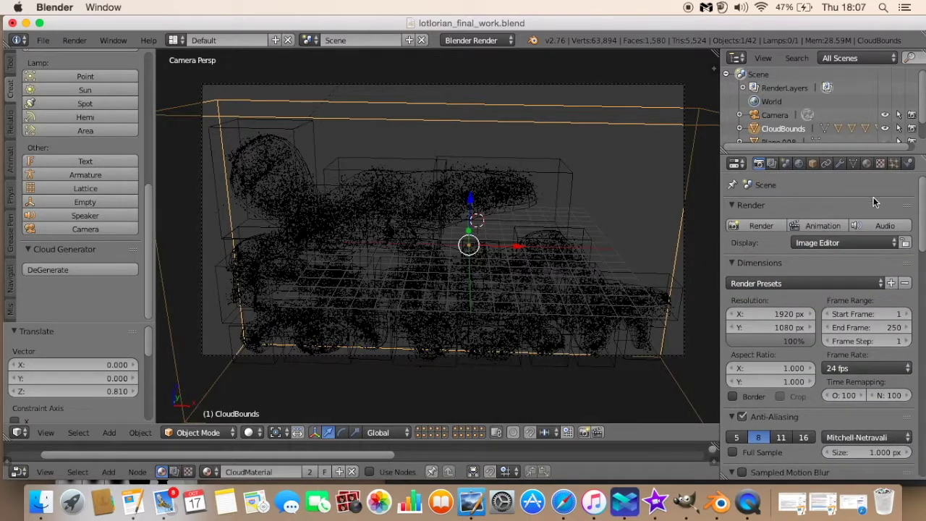
click(762, 226)
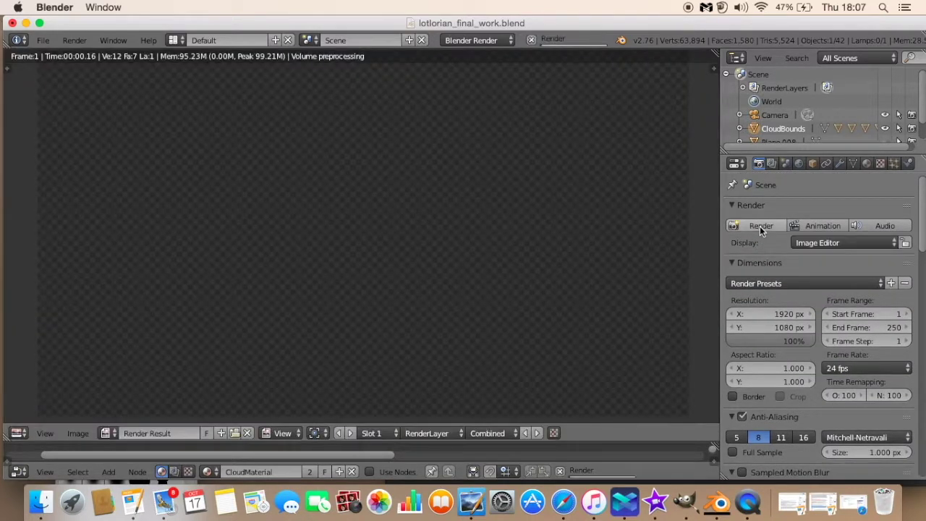
click(761, 284)
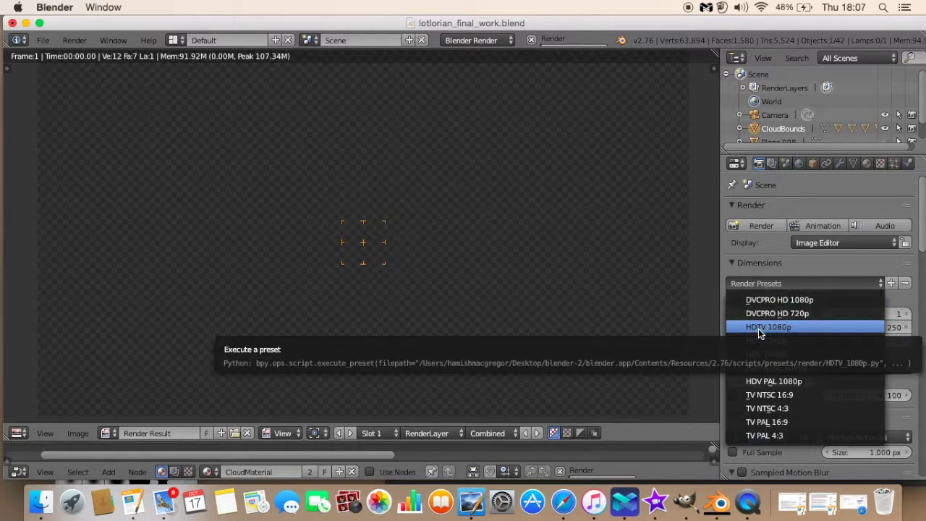
click(777, 283)
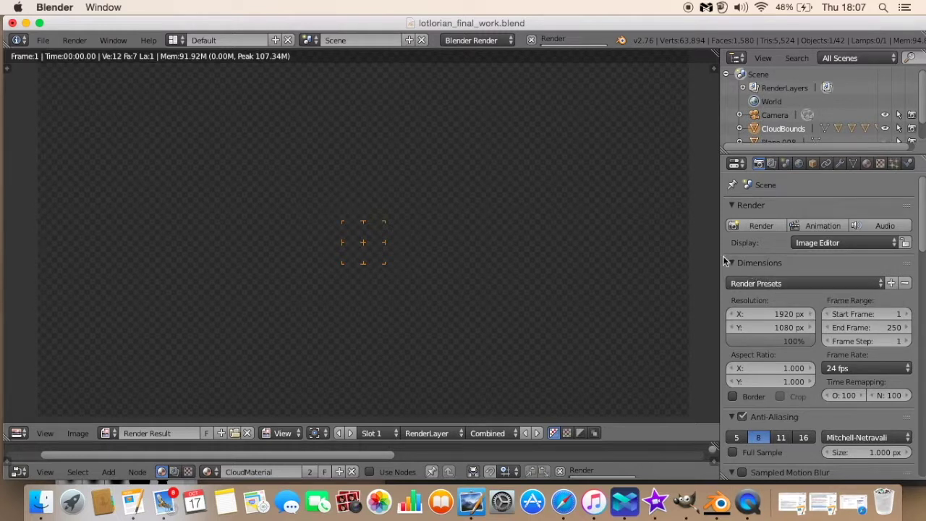
scroll(341, 231, down, 1)
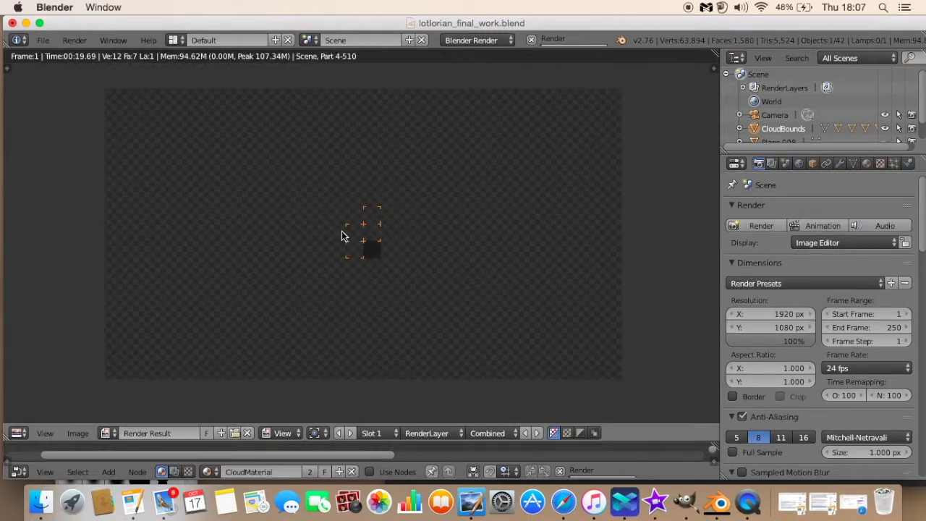
scroll(342, 231, up, 1)
scroll(342, 232, down, 1)
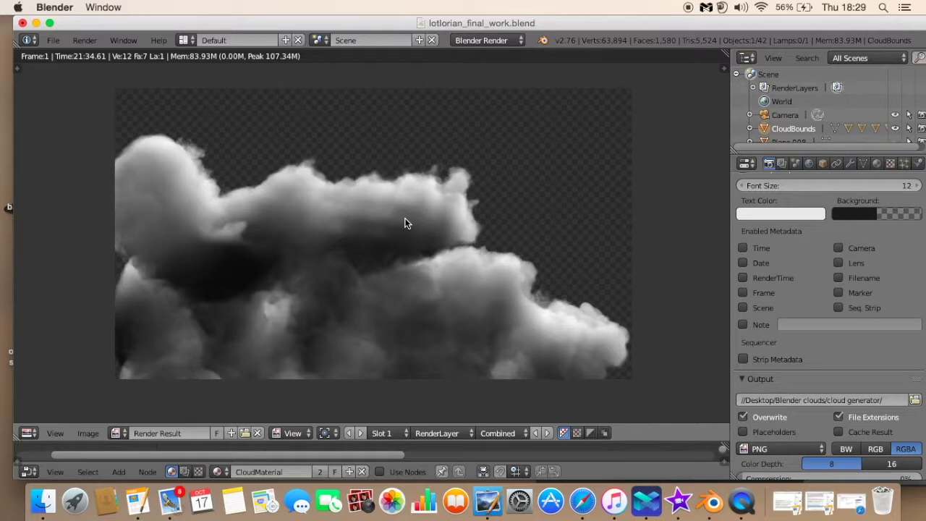
Save the rendered cloud as a PNG named cloudfor_gim2.png in the Blender clouds folder.
key(F3)
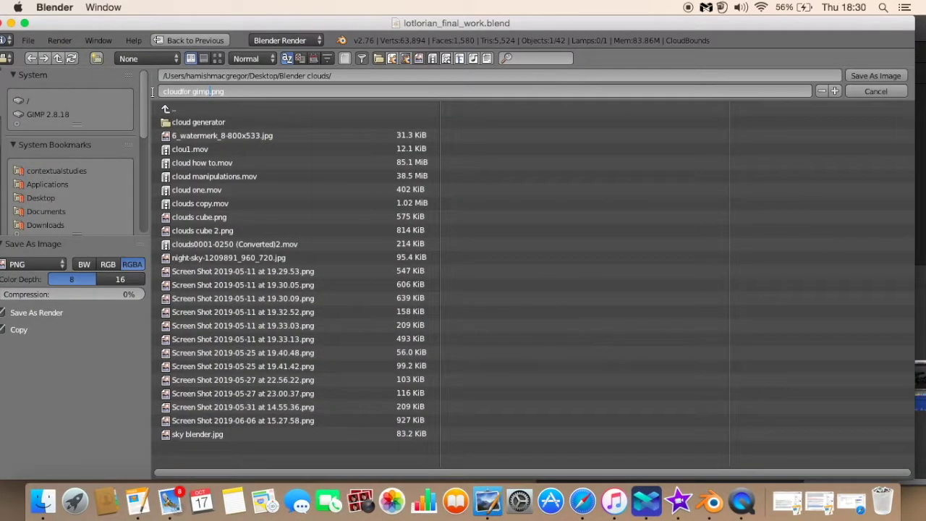
key(BackSpace)
text(2)
key(Return)
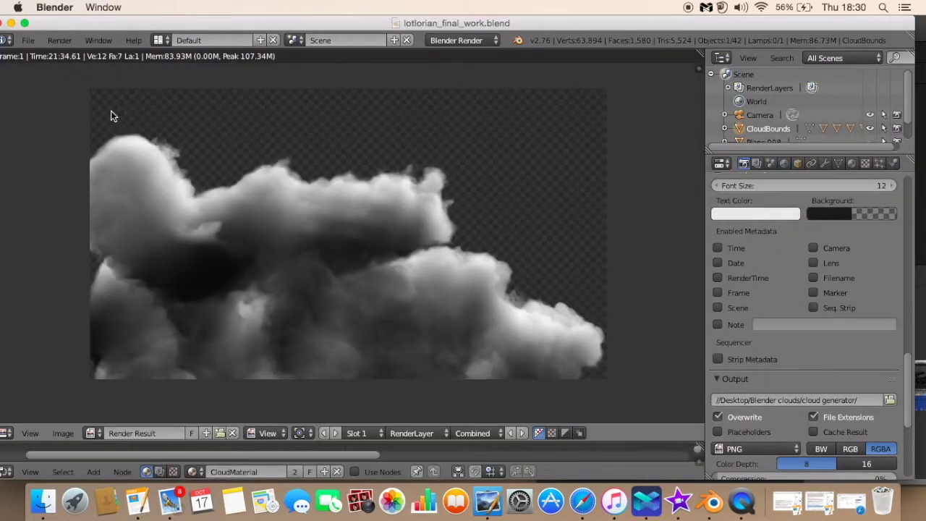
Open the saved cloudfor_gim2.png from the Blender clouds folder in Preview, examine its transparent background, and close it.
drag(101, 20, 99, 104)
double_click(229, 55)
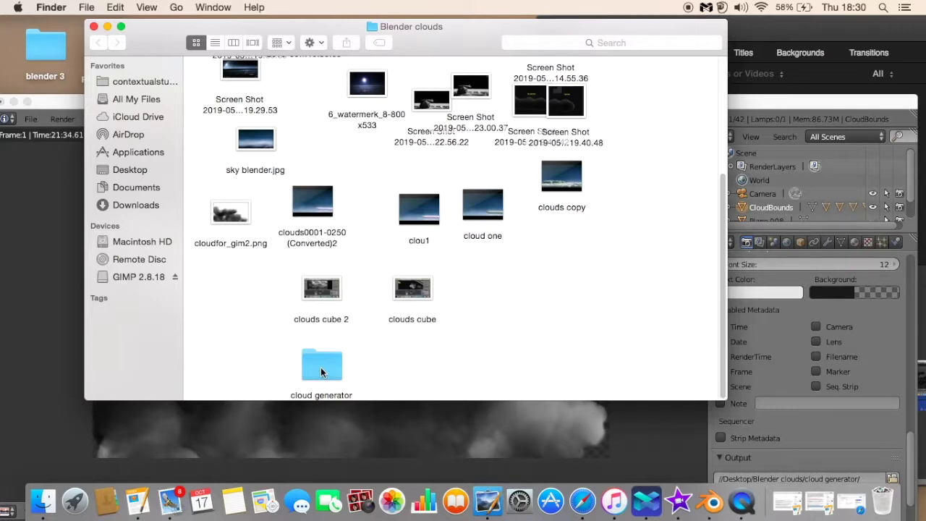
double_click(232, 217)
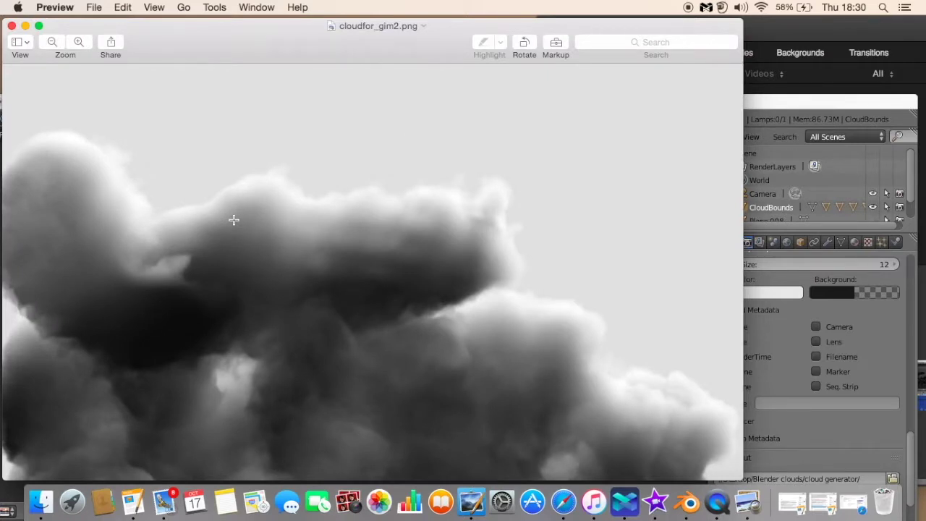
drag(183, 41, 528, 38)
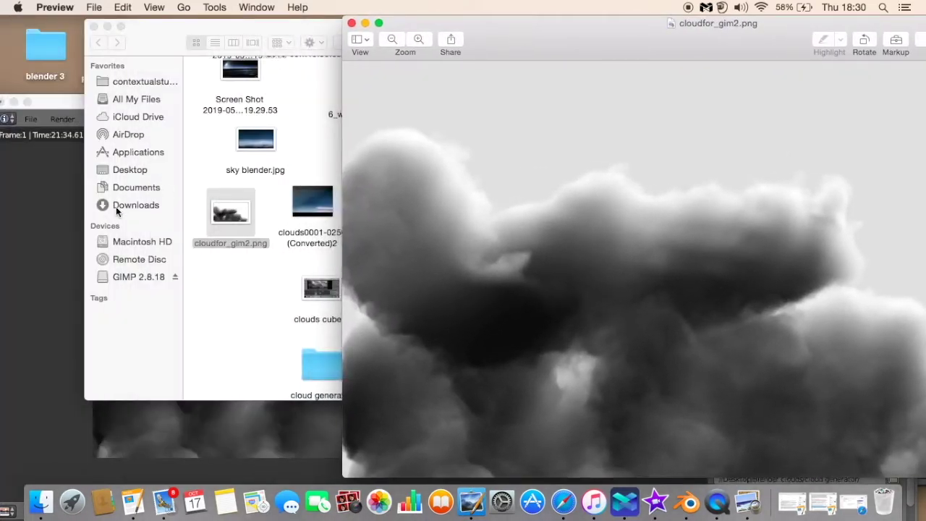
click(57, 223)
click(495, 37)
drag(495, 37, 244, 37)
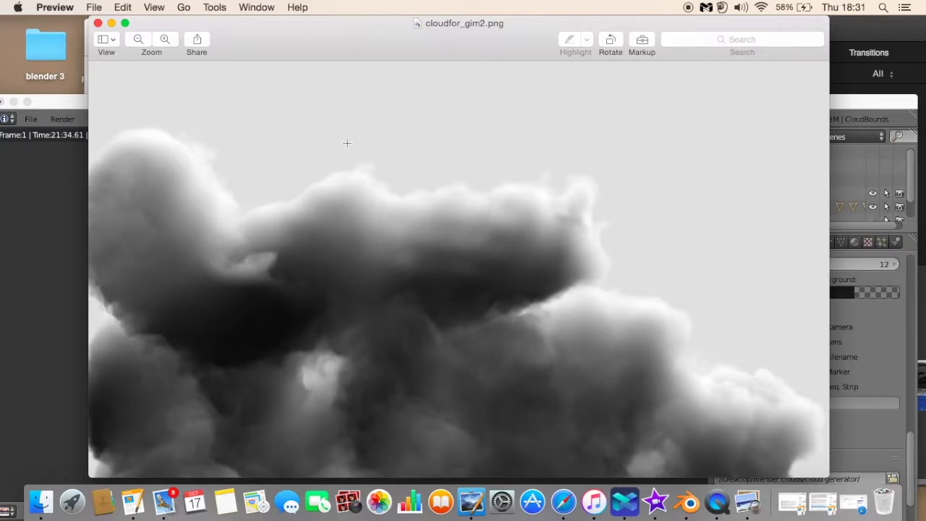
click(98, 23)
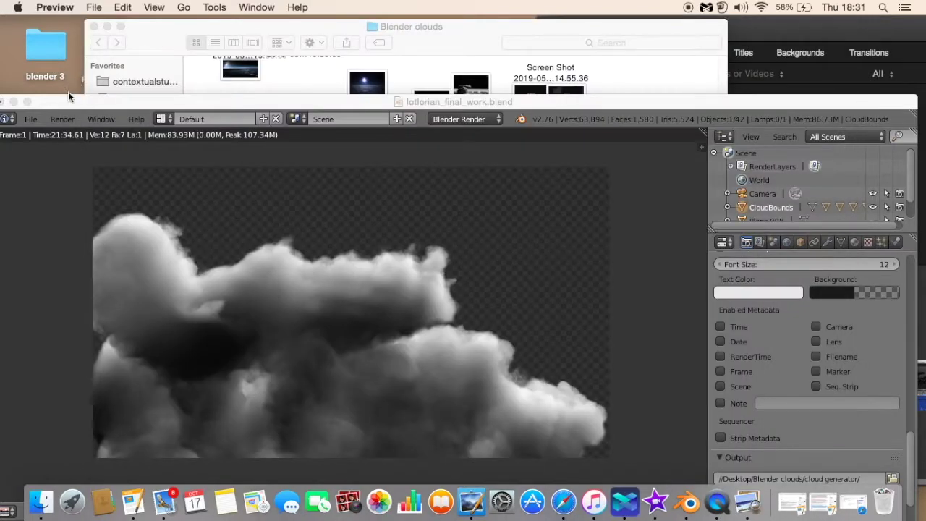
Return to Blender, leave the render result, and open the recent file brians_house_and_tree_scene.blend.
double_click(82, 102)
mouse_move(132, 30)
mouse_down()
mouse_move(110, 173)
mouse_move(114, 33)
mouse_up()
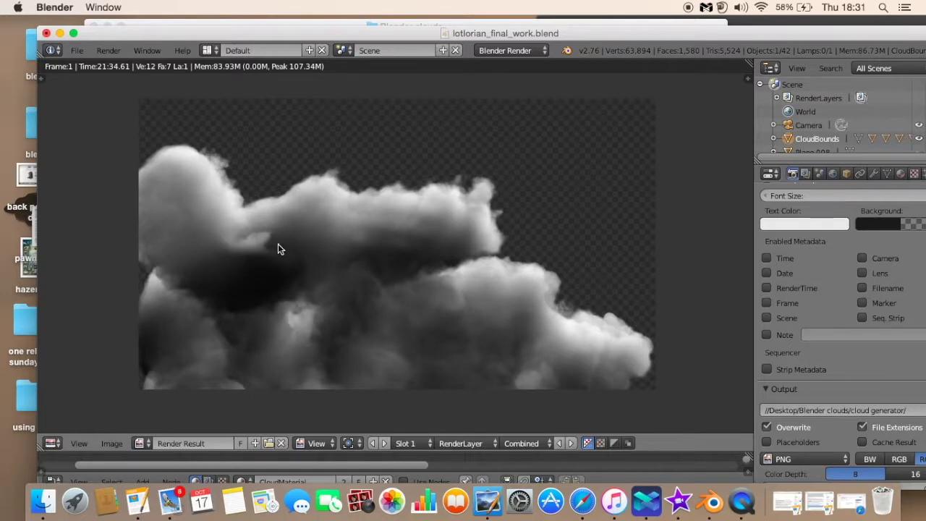
key(Escape)
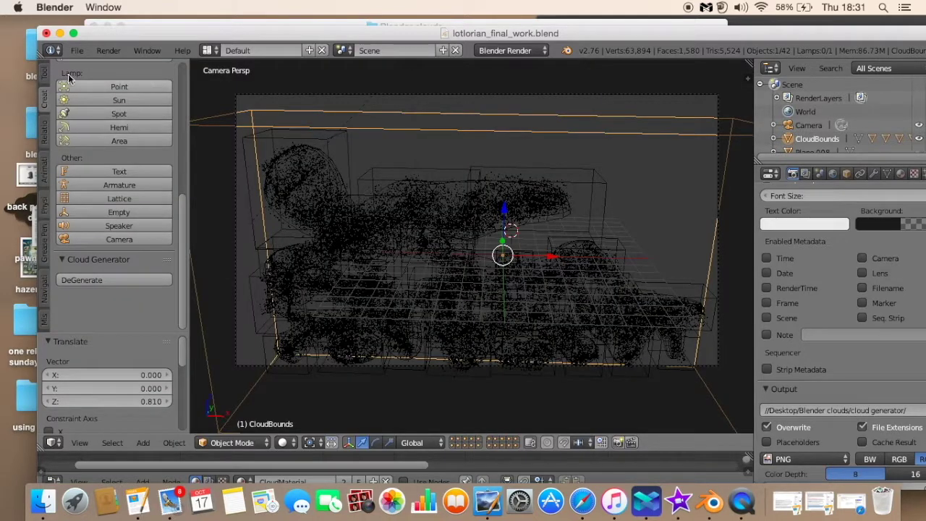
click(77, 50)
mouse_move(99, 96)
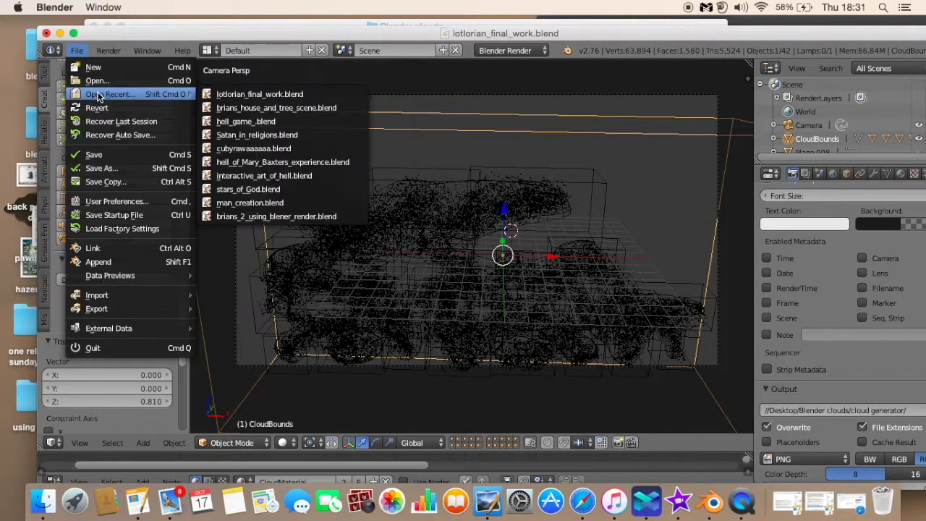
click(233, 110)
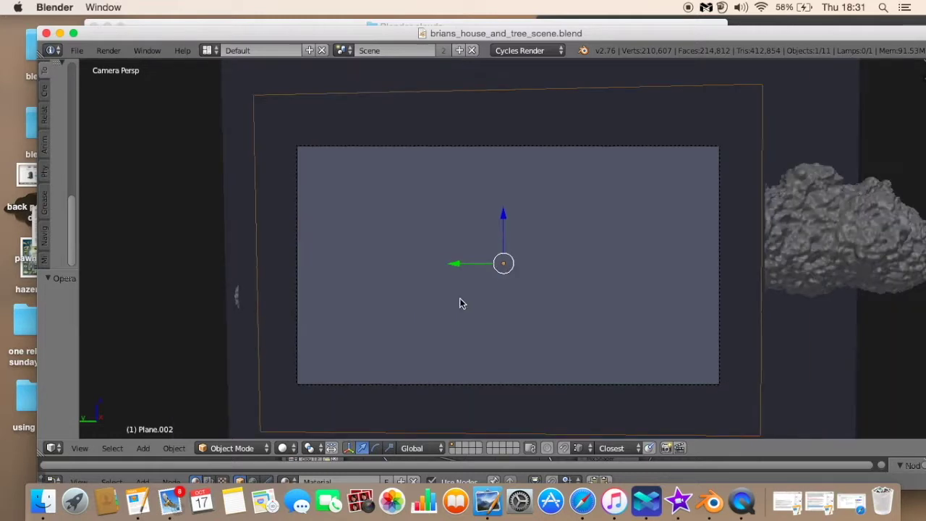
Leave the camera view to inspect the two bumpy cloud meshes and set the viewport shading to Texture.
middle_drag(546, 286, 547, 319)
right_click(546, 319)
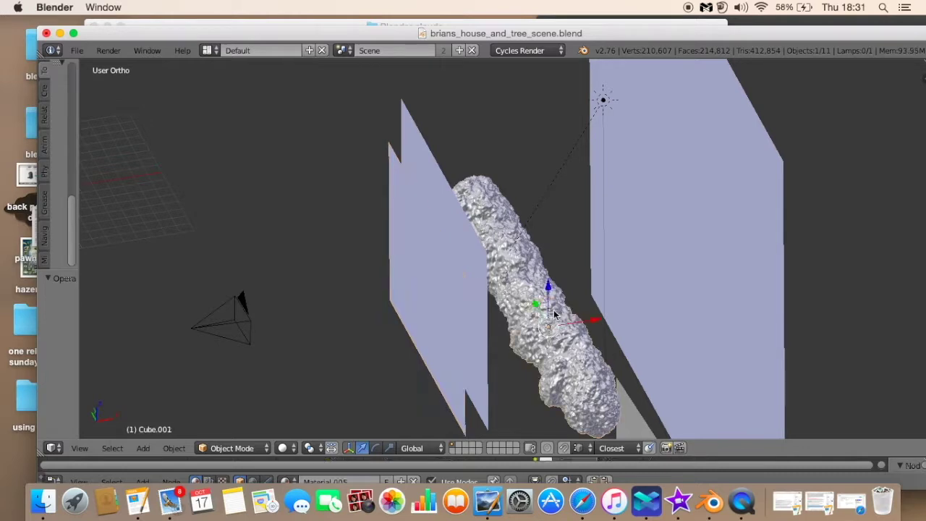
scroll(527, 292, up, 5)
shift+right_click(527, 291)
middle_drag(508, 314, 534, 304)
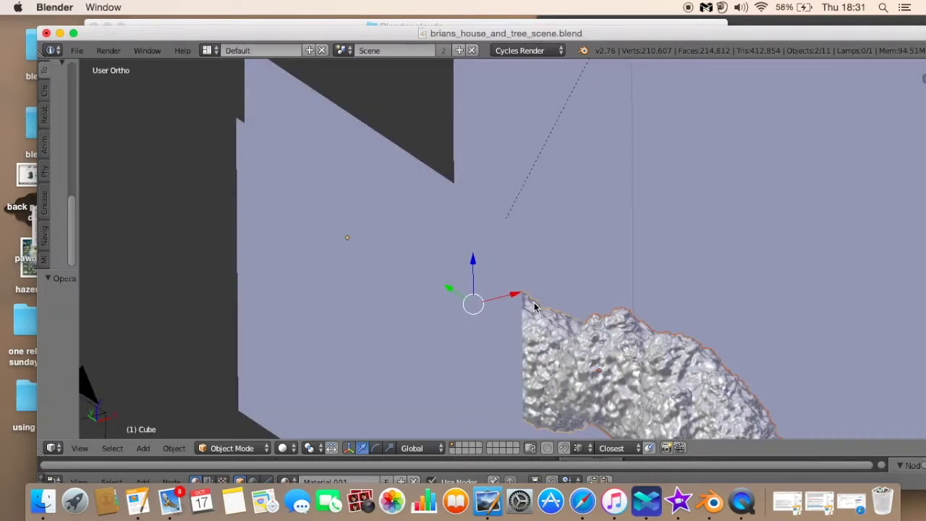
click(288, 445)
click(306, 389)
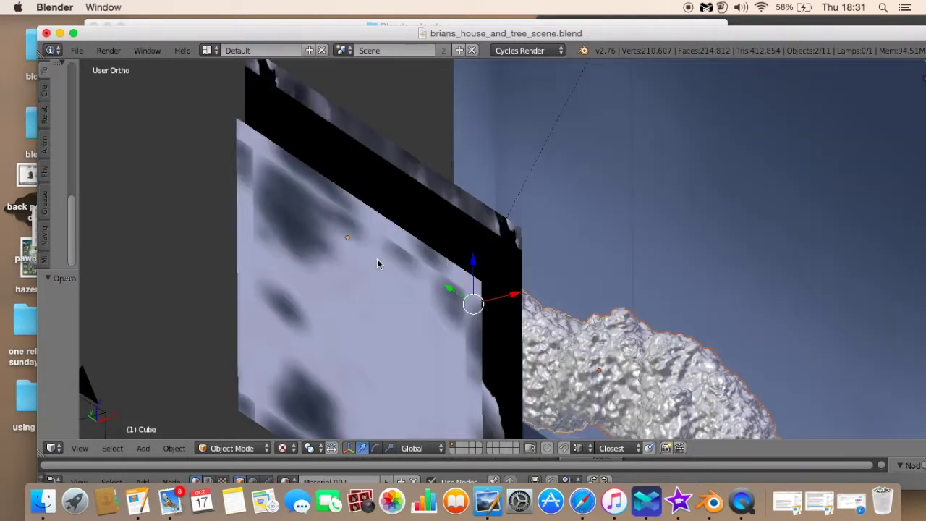
Move the front plane with the blotchy texture along the Y axis, clear of the cloud image plane.
right_click(376, 271)
scroll(373, 293, down, 4)
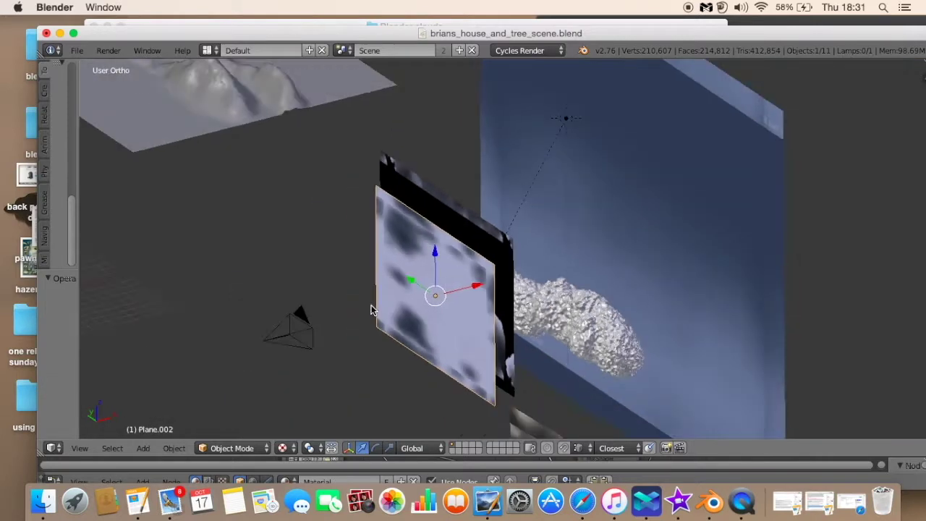
middle_drag(372, 308, 427, 306)
key(g)
key(y)
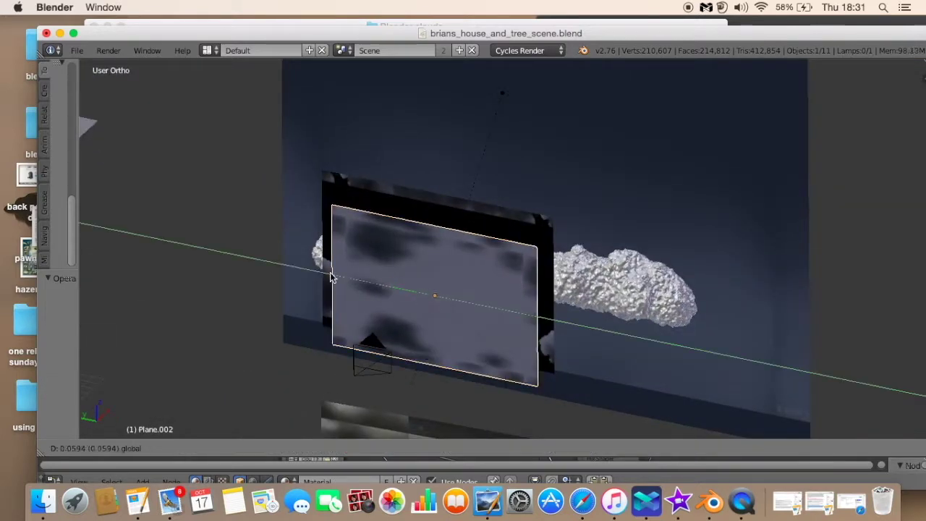
click(126, 234)
Select the cloud image plane and enlarge the Node Editor to show its material nodes.
scroll(435, 281, up, 2)
right_click(436, 281)
middle_drag(436, 281, 420, 325)
drag(366, 39, 328, 29)
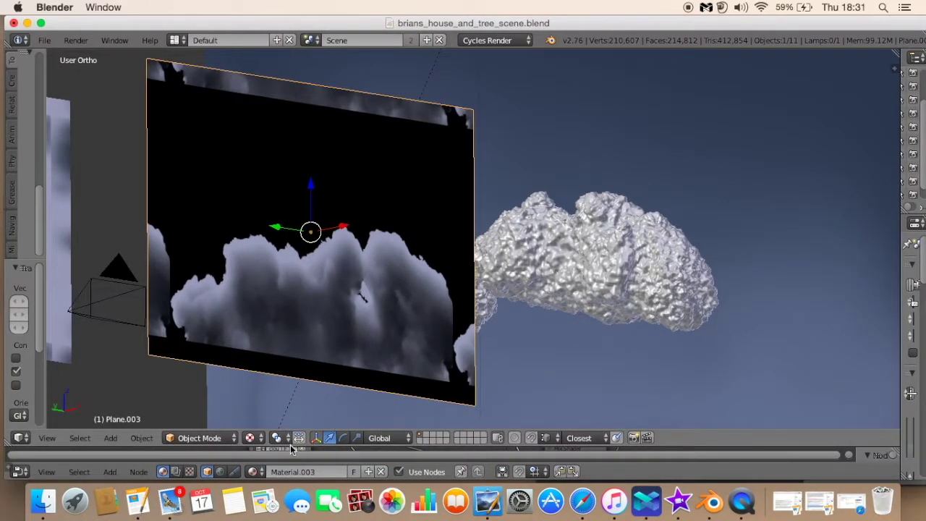
drag(245, 447, 251, 329)
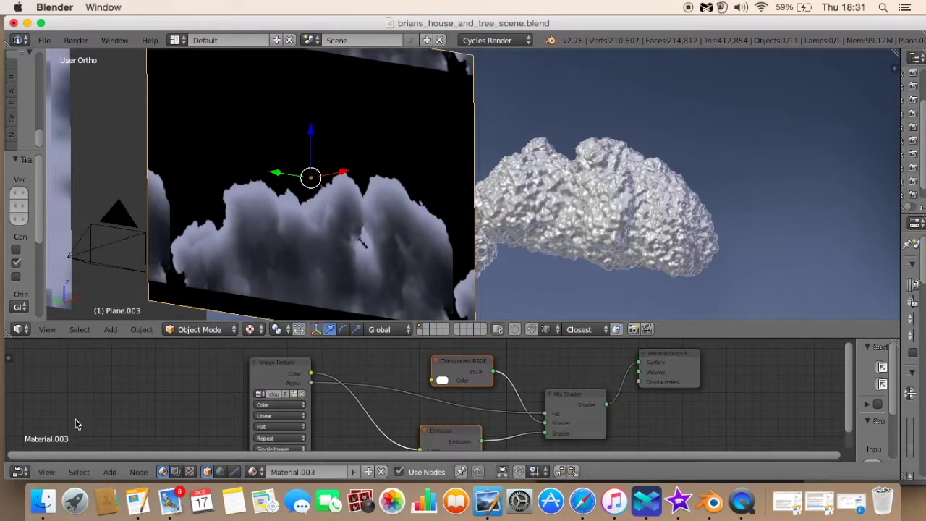
click(26, 472)
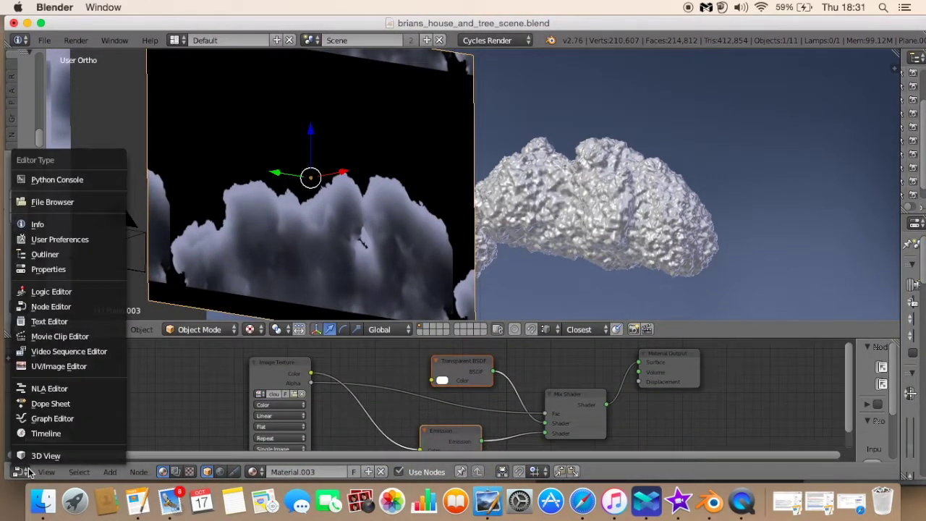
click(44, 311)
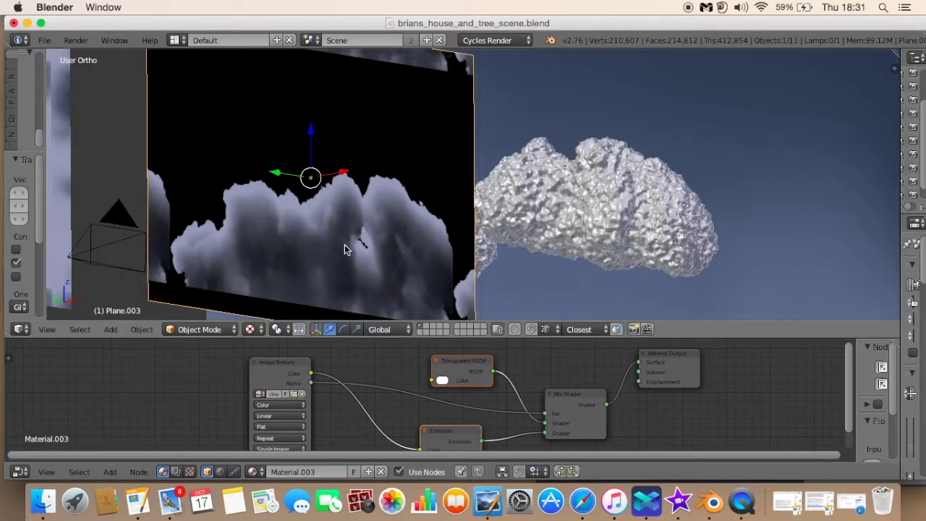
Examine how the Image Texture, Transparent BSDF, Emission and Mix Shader nodes are connected in the cloud plane's material.
scroll(340, 201, up, 1)
scroll(348, 193, down, 5)
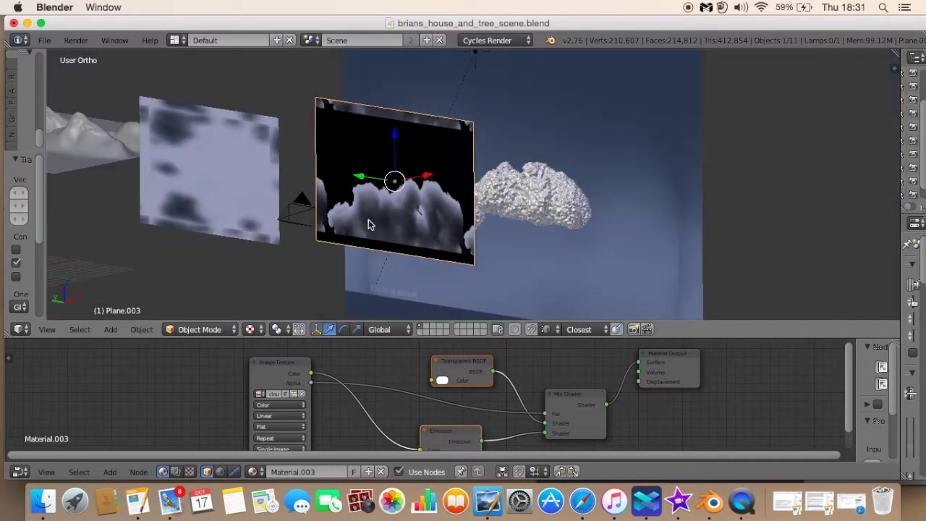
middle_drag(396, 377, 354, 364)
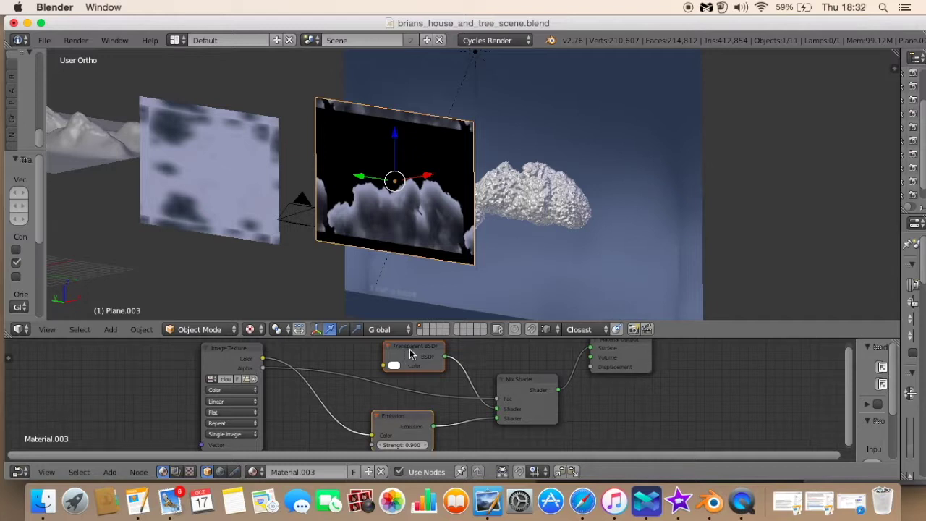
drag(520, 381, 507, 372)
scroll(591, 385, up, 1)
middle_drag(590, 391, 589, 406)
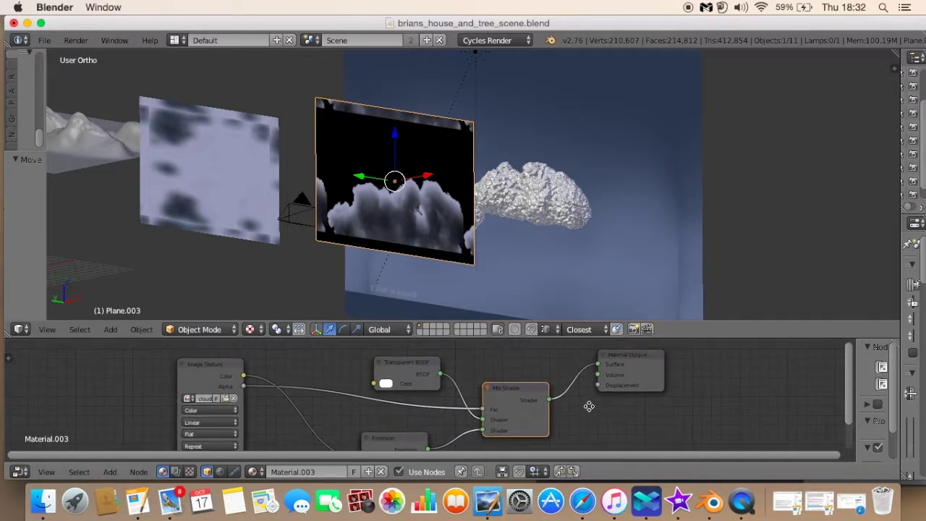
scroll(547, 413, down, 1)
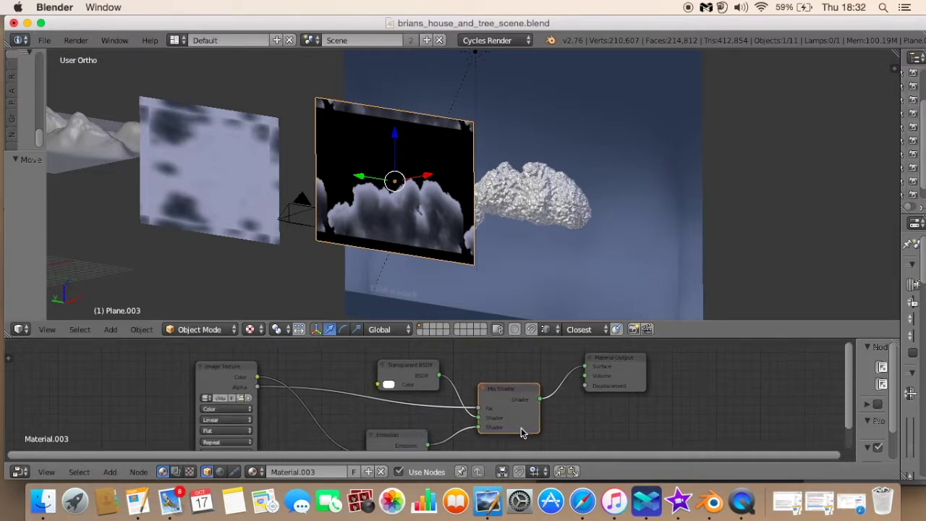
middle_drag(533, 420, 532, 382)
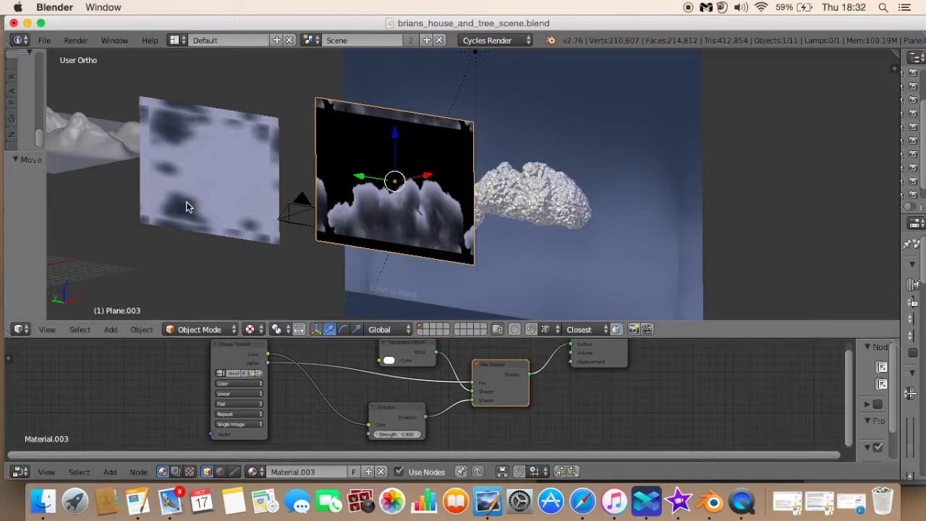
Give the terrain plane a new material, widening the properties area to reach its material settings.
right_click(98, 156)
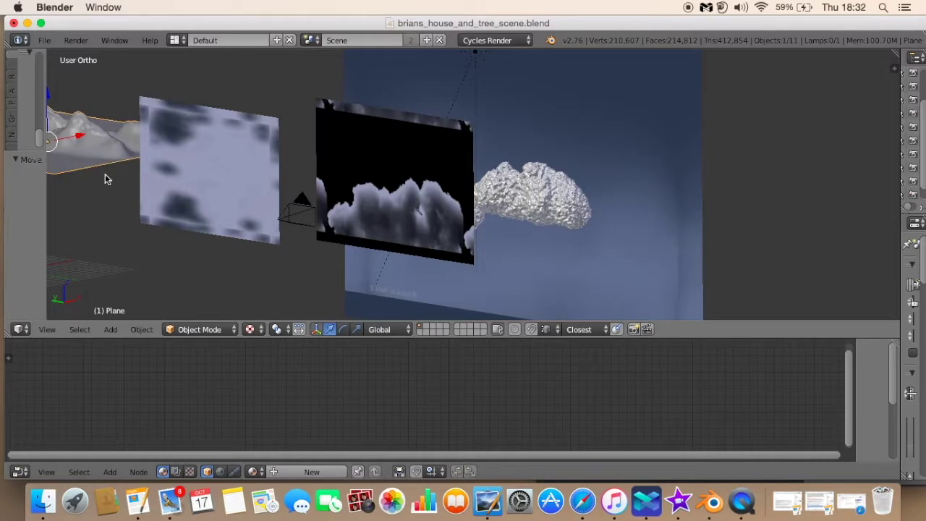
drag(723, 23, 702, 24)
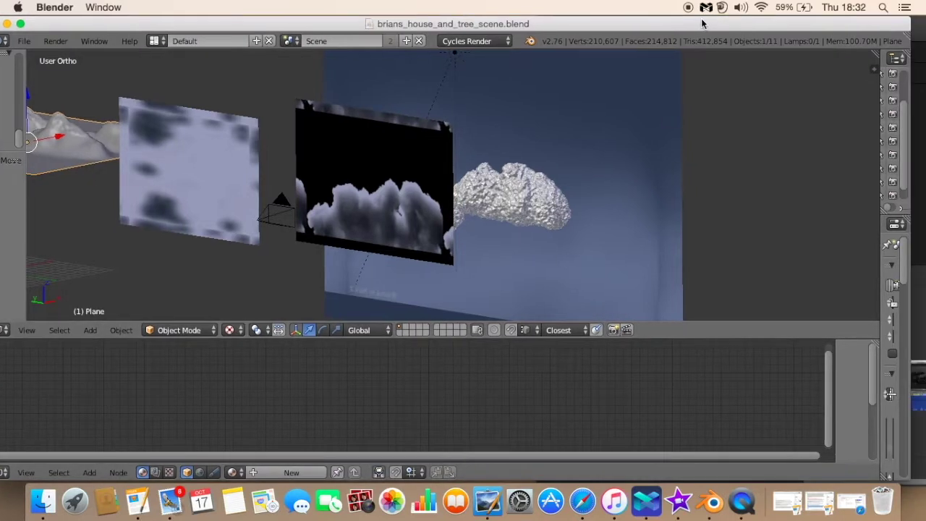
drag(880, 154, 715, 159)
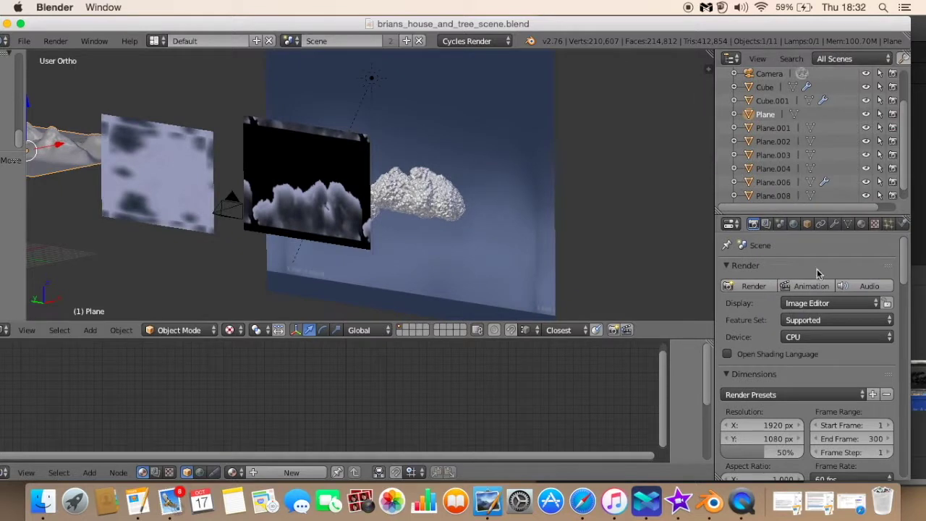
click(861, 225)
click(807, 314)
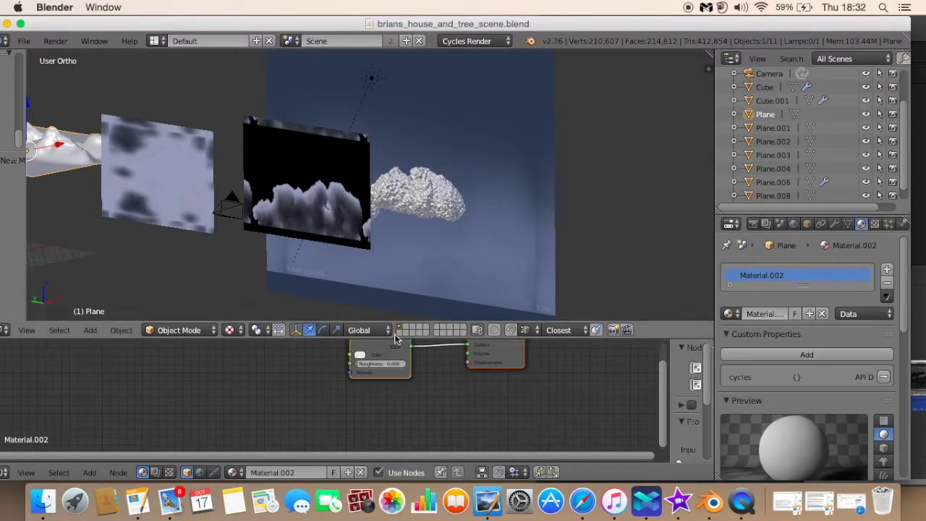
Delete the Diffuse BSDF node from the terrain plane's material and add a Mix Shader node beside the Material Output.
middle_drag(304, 364, 275, 402)
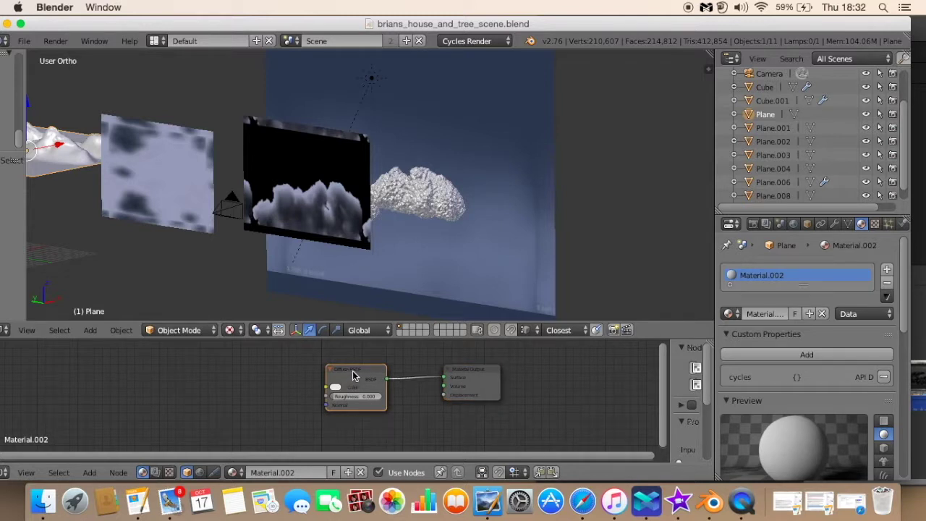
key(x)
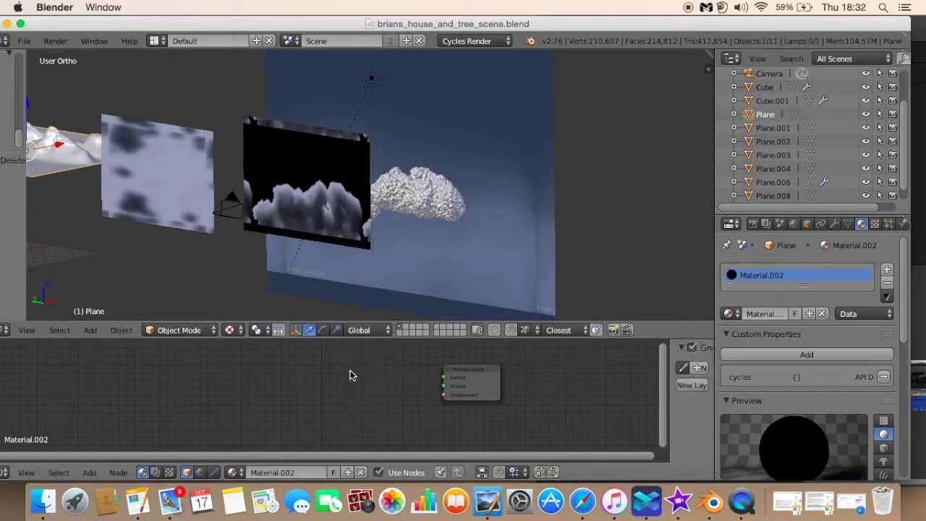
key(shift+a)
mouse_move(350, 370)
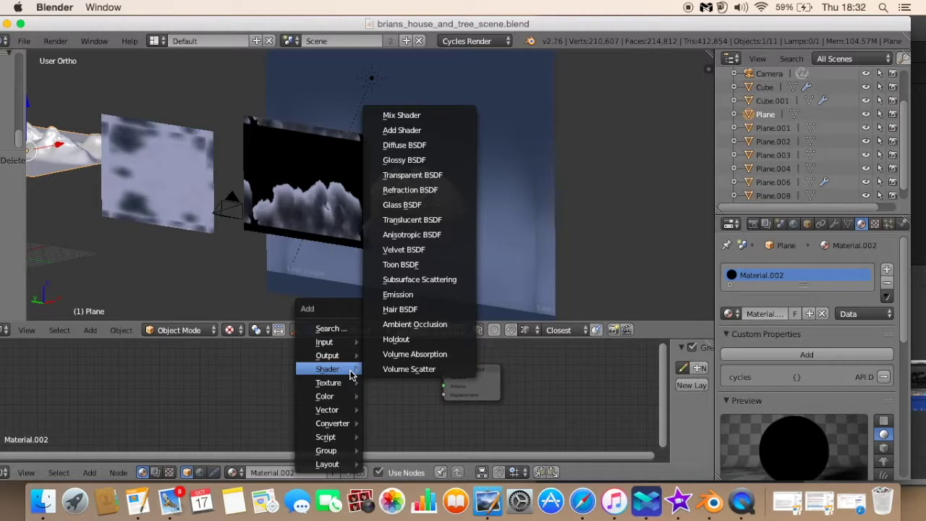
click(397, 115)
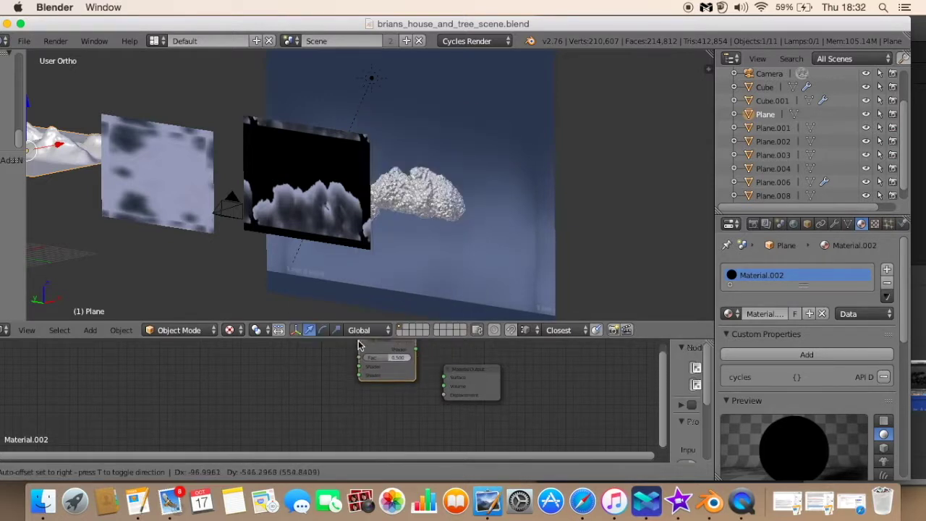
click(333, 356)
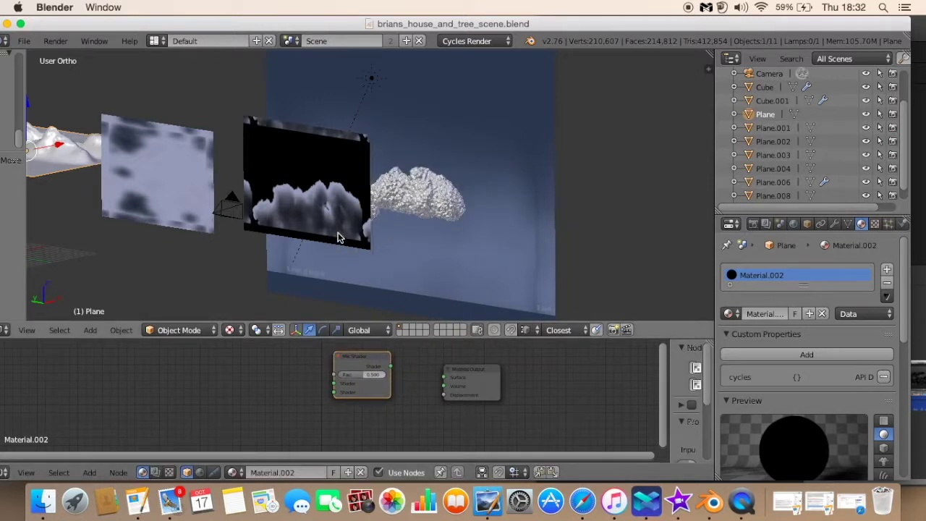
Add a Transparent BSDF node and an Image Texture node to the terrain plane's material.
key(shift+a)
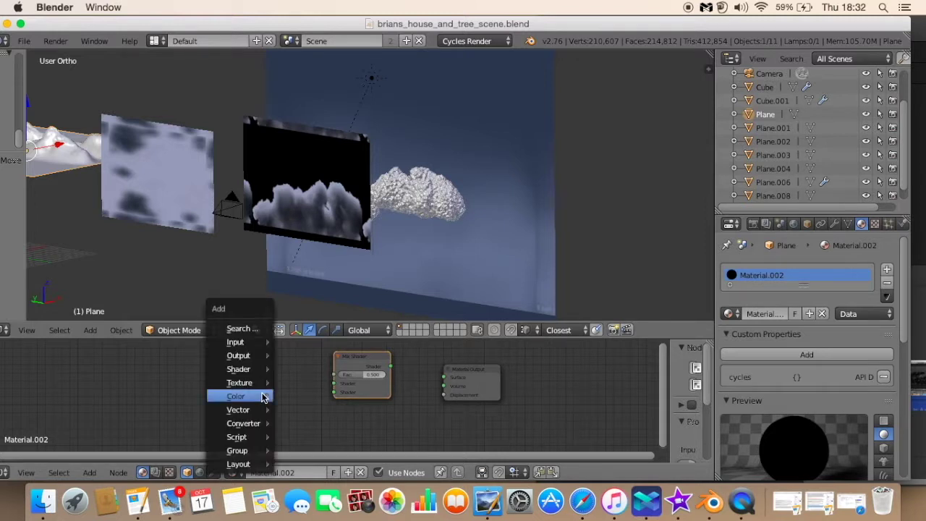
mouse_move(248, 371)
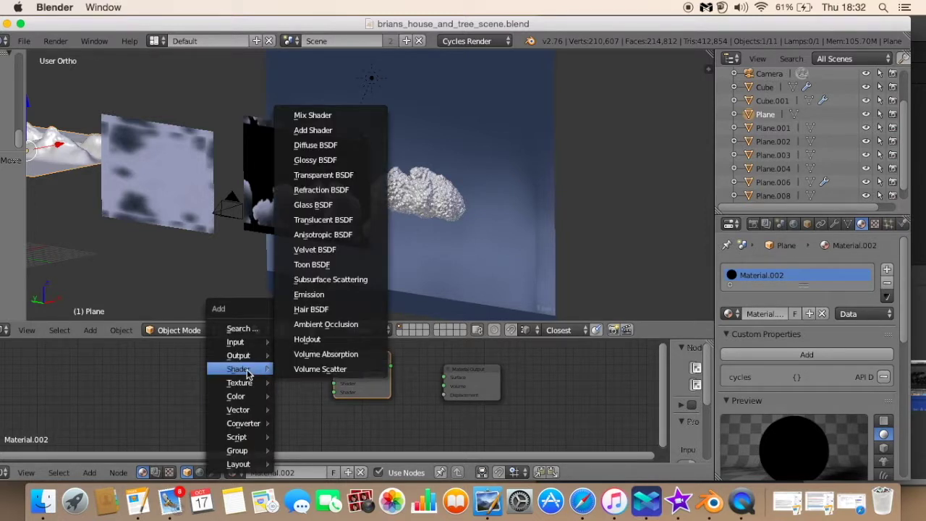
click(333, 176)
click(290, 415)
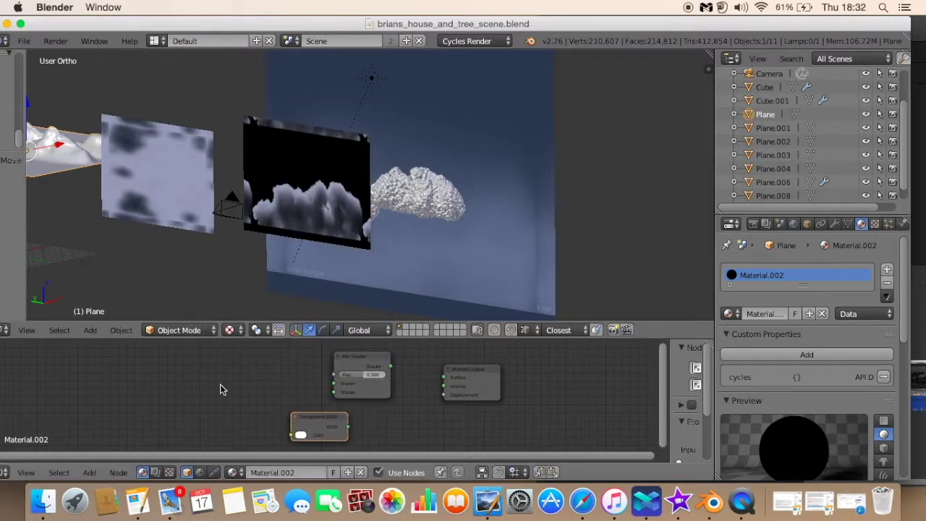
key(shift+a)
mouse_move(220, 390)
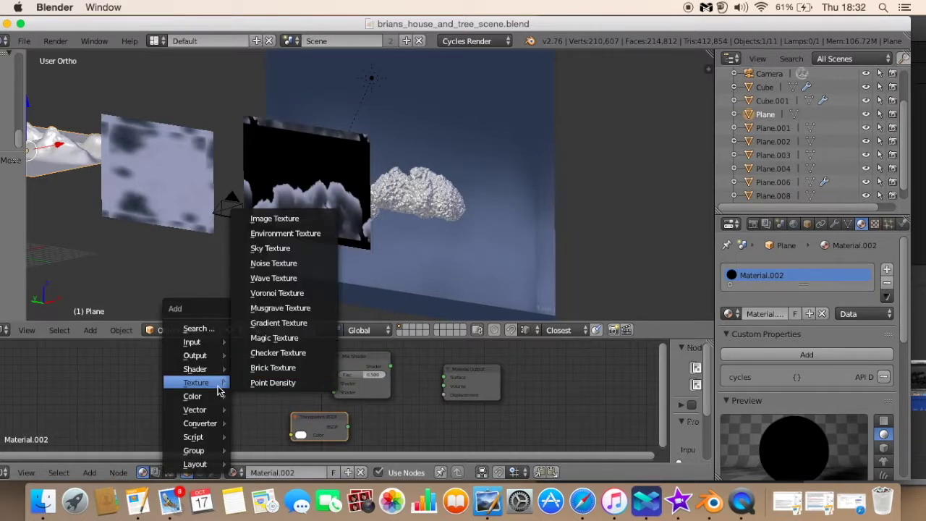
drag(193, 346, 171, 358)
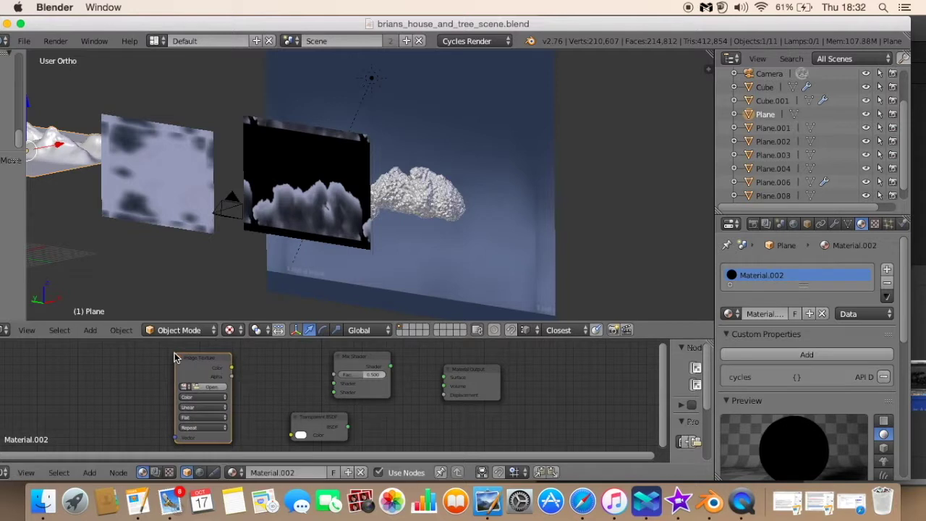
Compare the terrain plane's unfinished material nodes with the cloud plane's connected node setup.
right_click(298, 194)
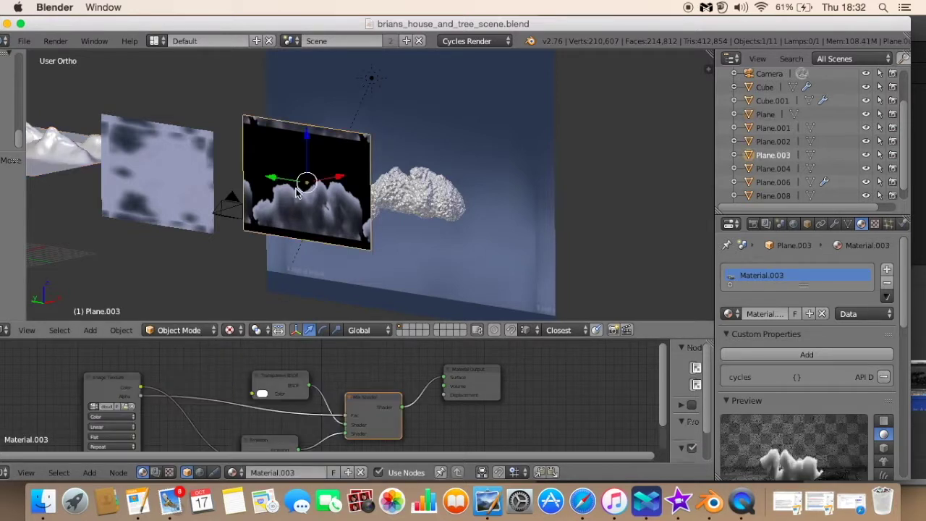
middle_drag(223, 381, 231, 360)
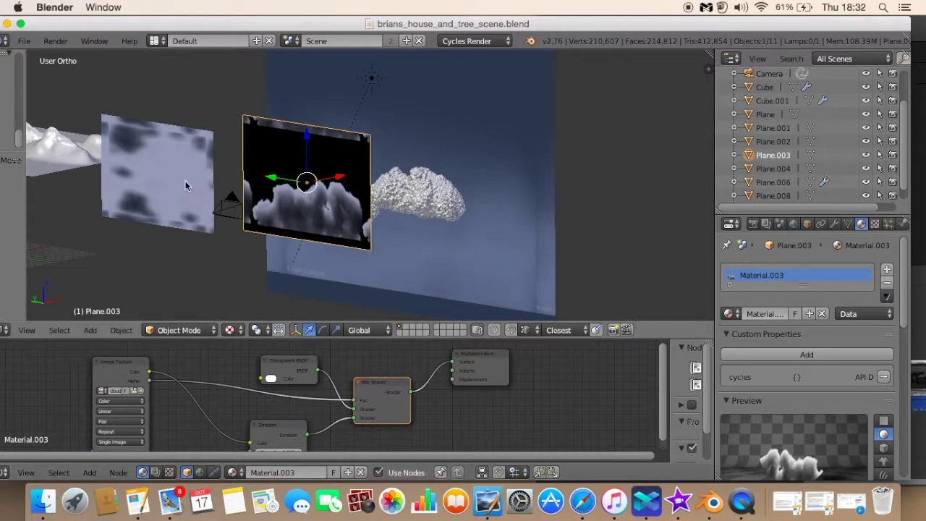
right_click(62, 154)
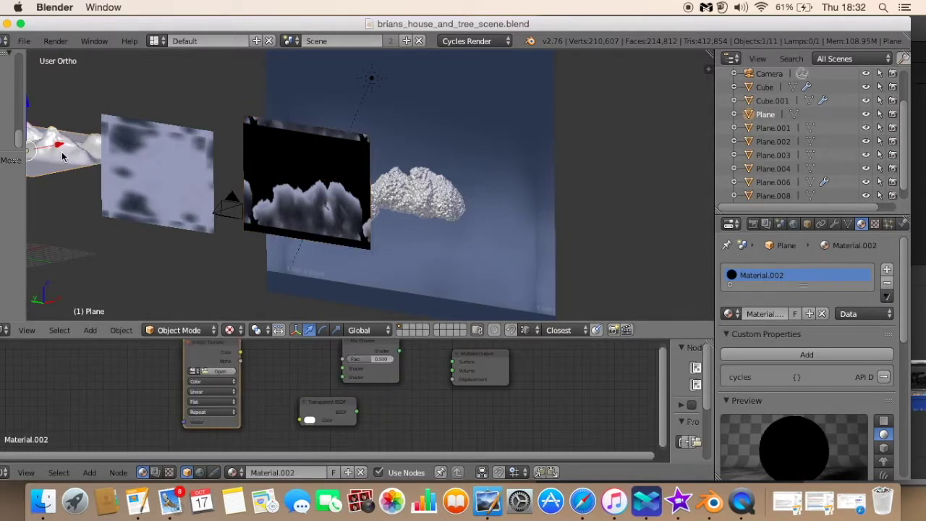
right_click(300, 190)
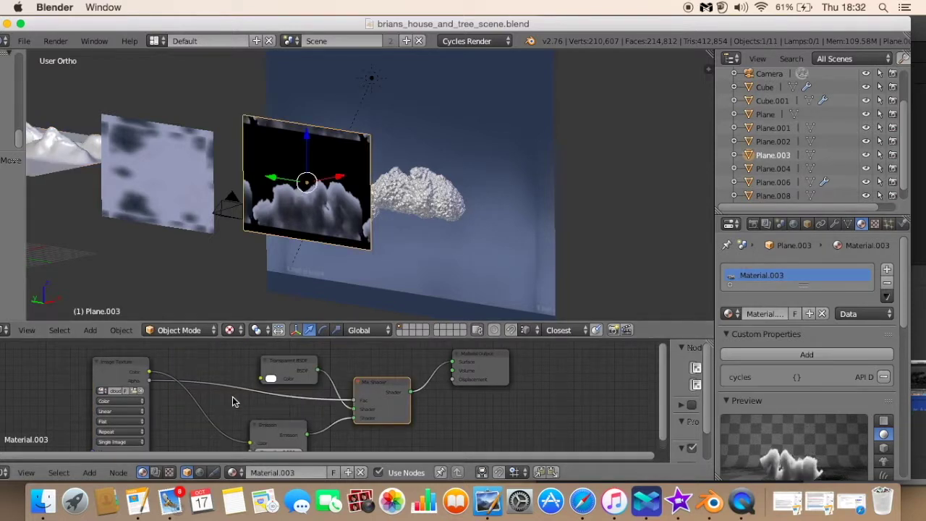
middle_drag(233, 402, 235, 371)
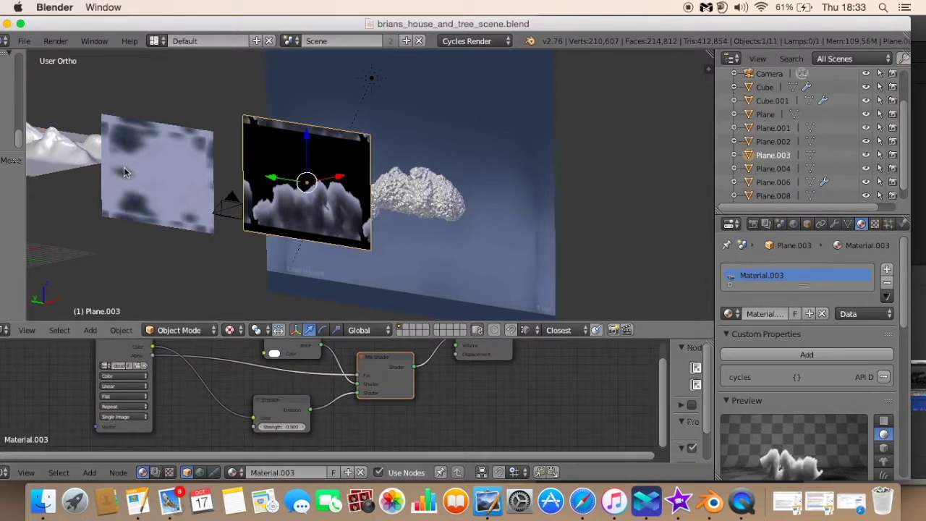
Add an Emission node to the terrain plane's material, placing it below the Transparent BSDF node.
right_click(57, 148)
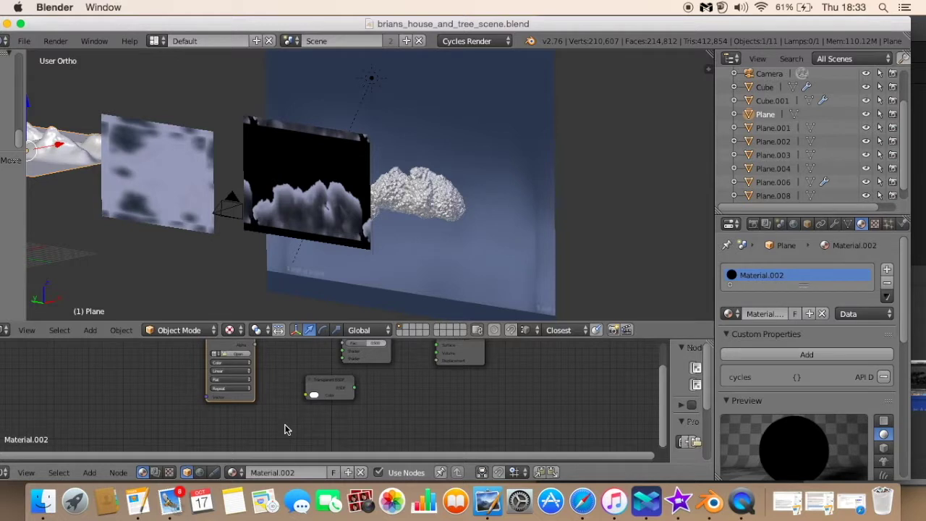
key(shift+a)
mouse_move(285, 424)
mouse_move(264, 374)
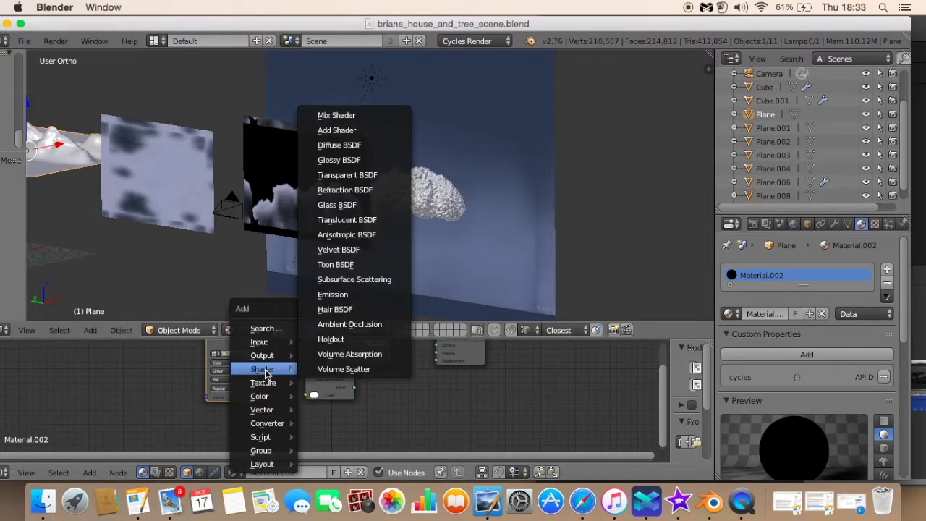
click(333, 294)
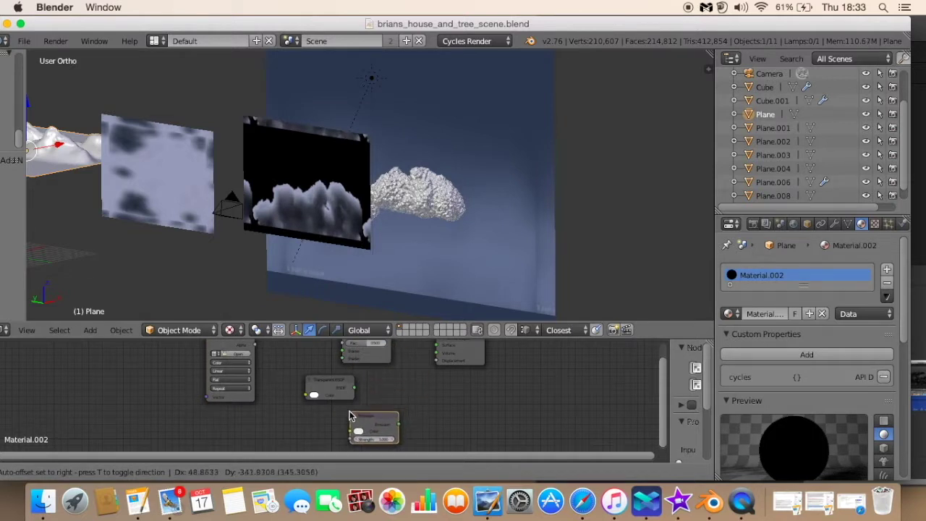
click(348, 416)
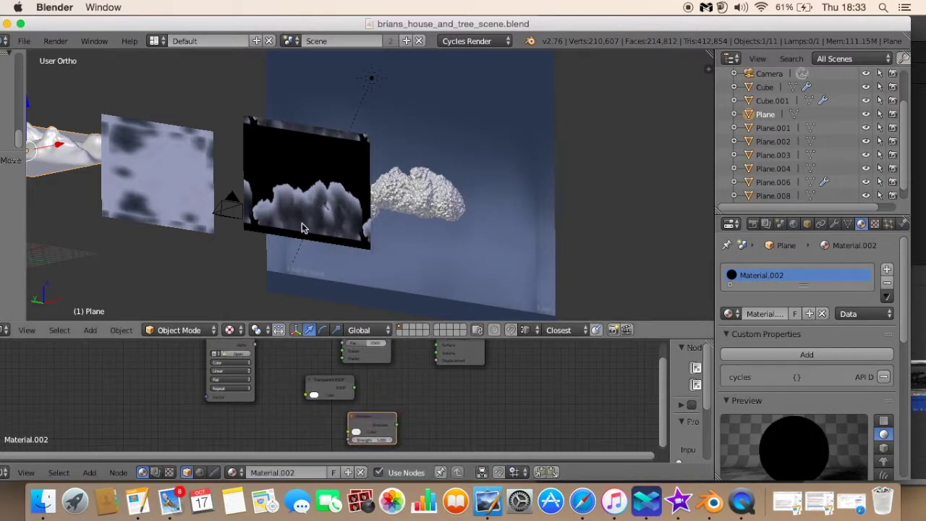
Move the Mix Shader node closer to the Material Output in the terrain plane's material.
scroll(384, 388, up, 2)
middle_drag(398, 380, 369, 414)
drag(341, 353, 374, 375)
click(372, 374)
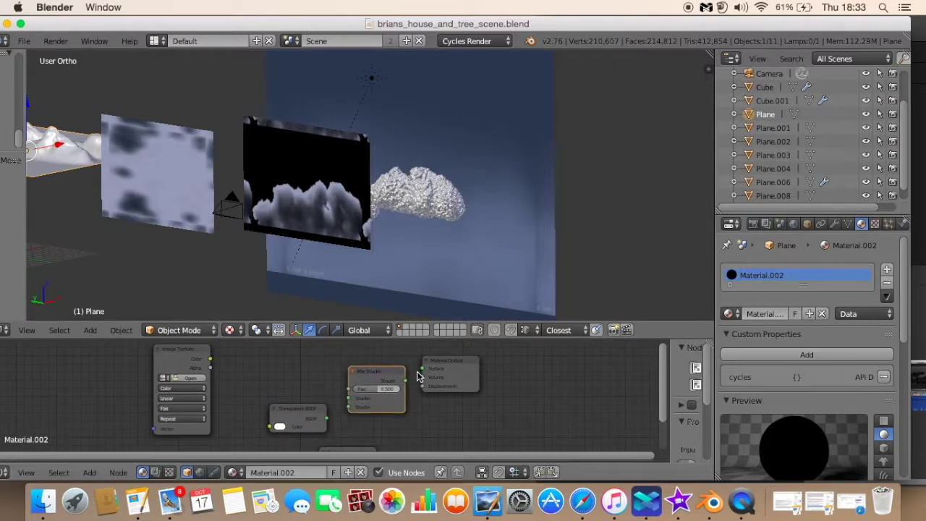
Replace the image in the cloud plane's Image Texture node with cloudfor_gim2.png from the Blender clouds folder.
right_click(311, 207)
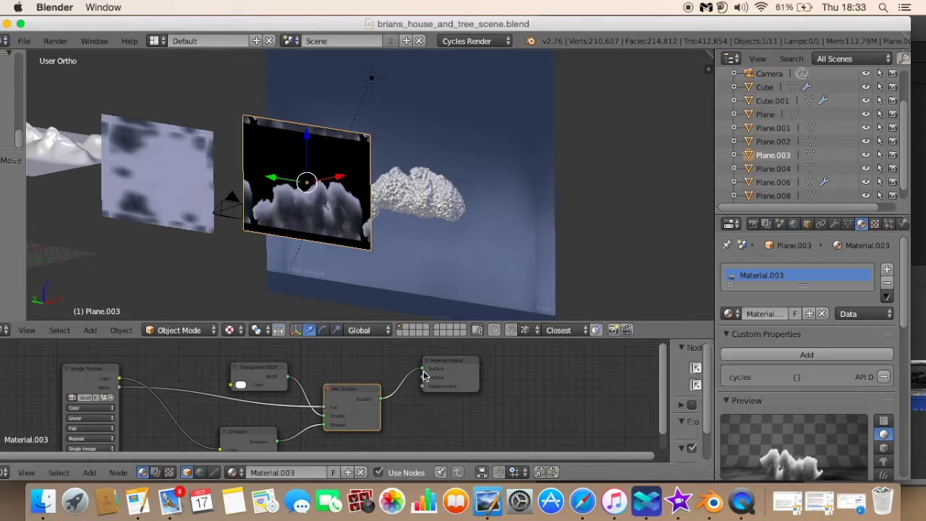
middle_drag(322, 433, 340, 416)
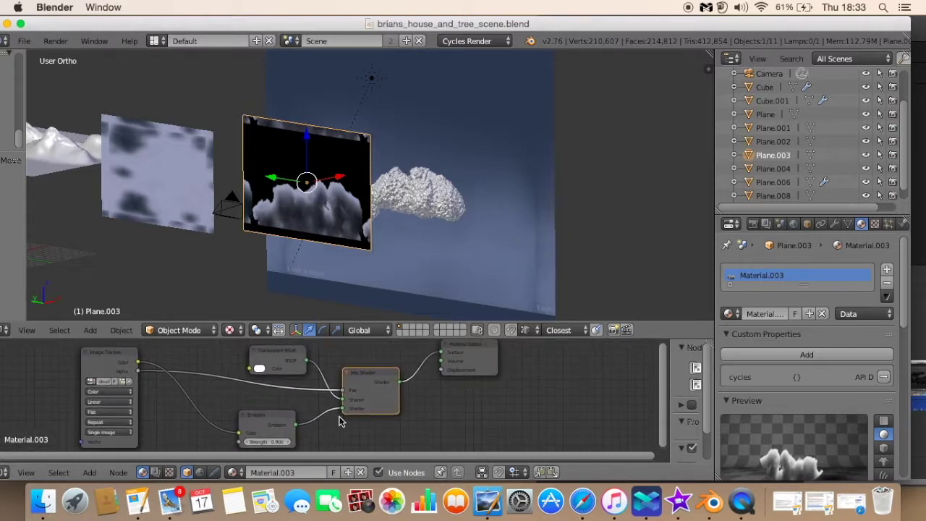
click(121, 382)
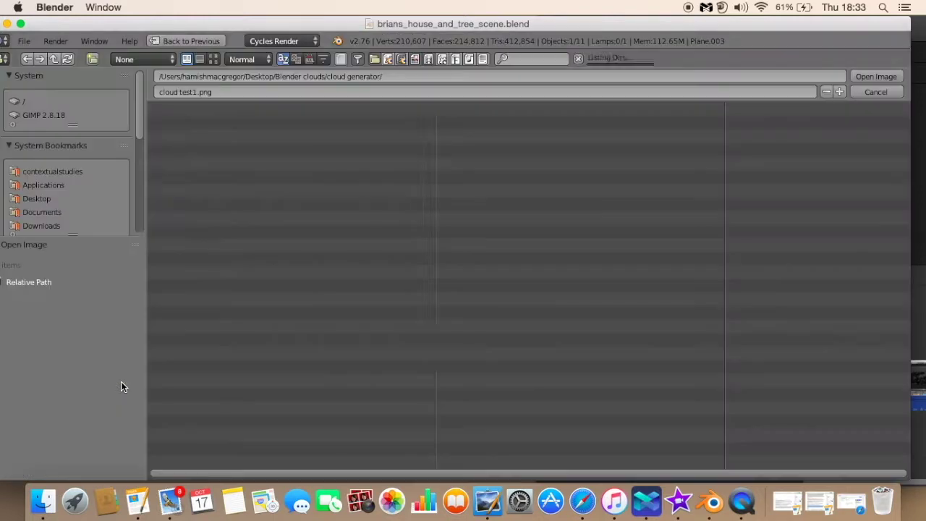
click(214, 59)
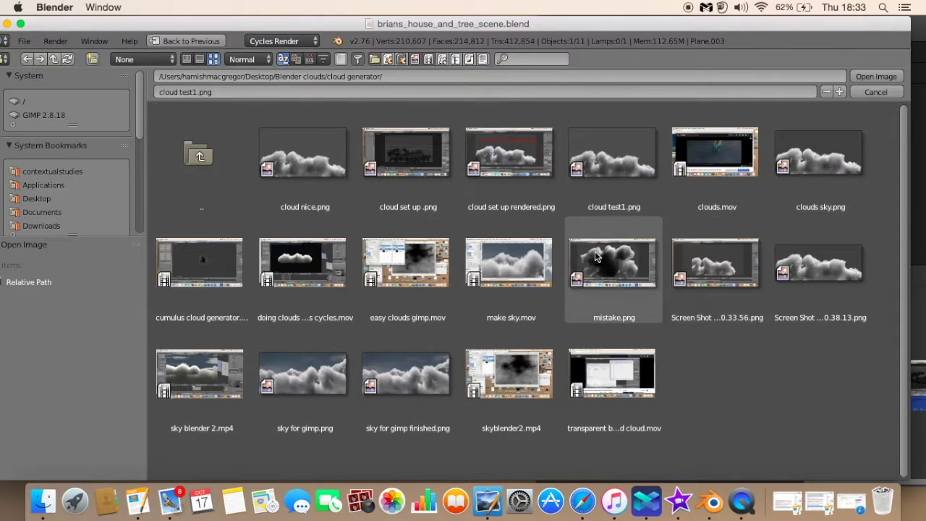
click(194, 157)
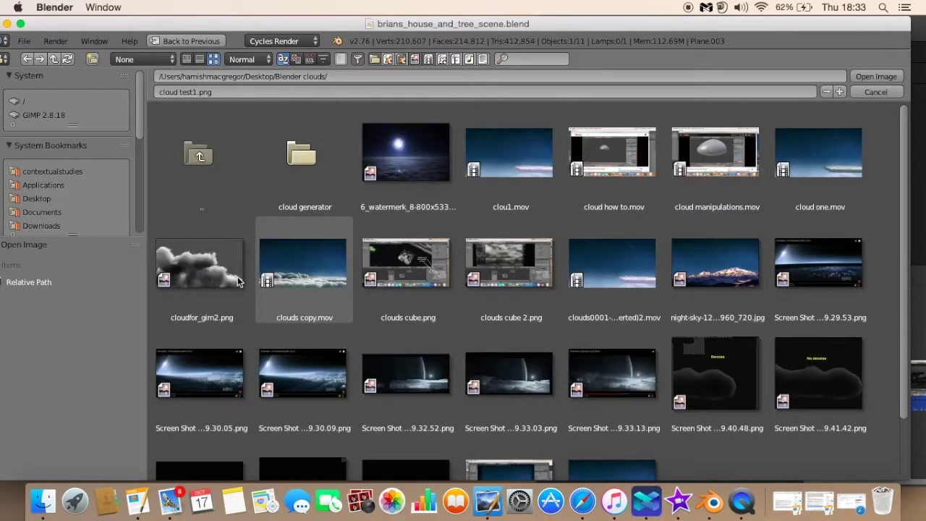
click(200, 266)
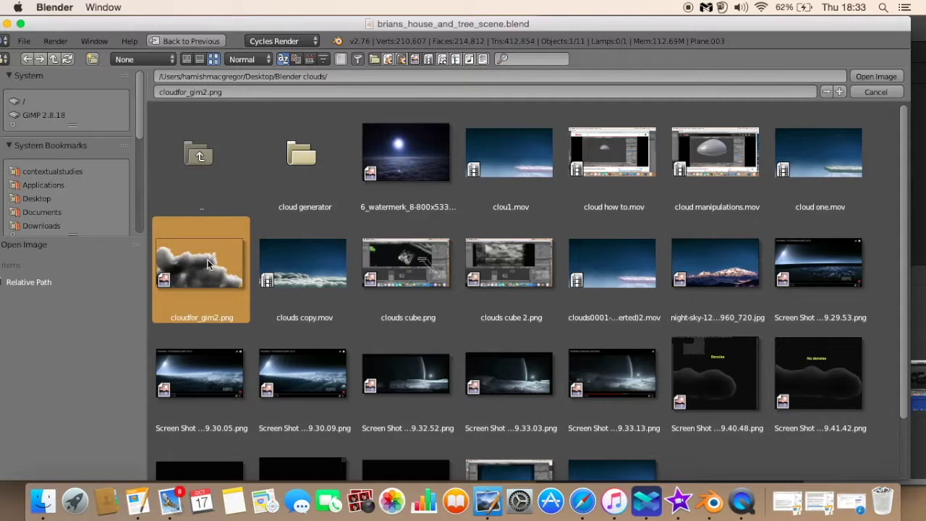
click(868, 77)
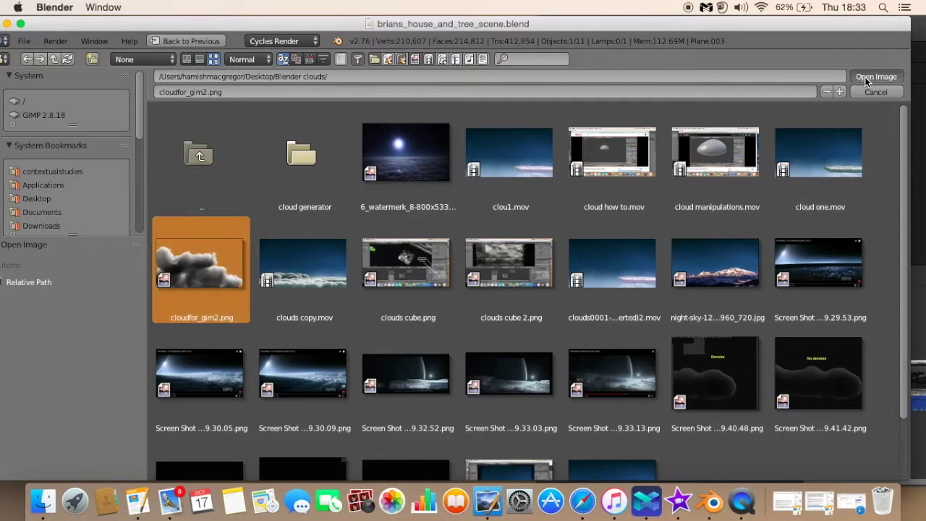
Preview the cloud plane's transparency in Rendered viewport shading, and return the viewport to Texture shading.
scroll(325, 215, up, 5)
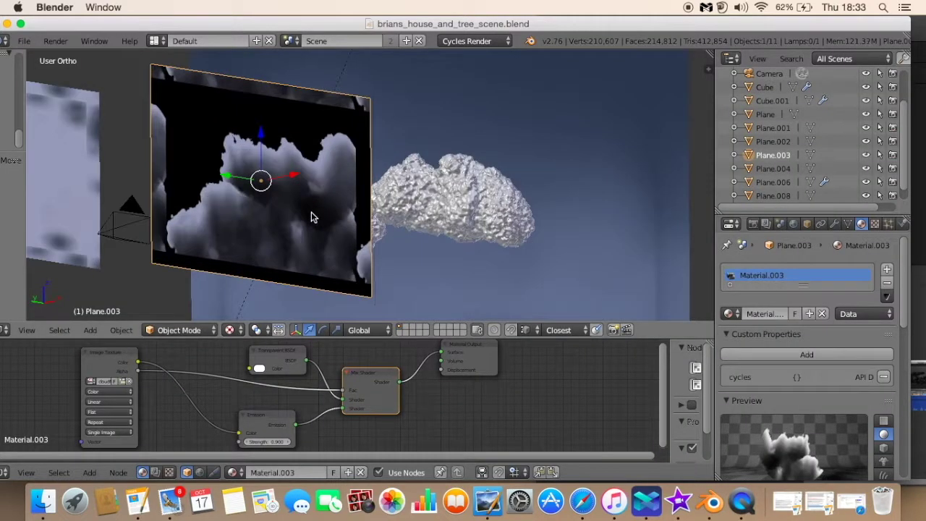
middle_drag(326, 218, 360, 214)
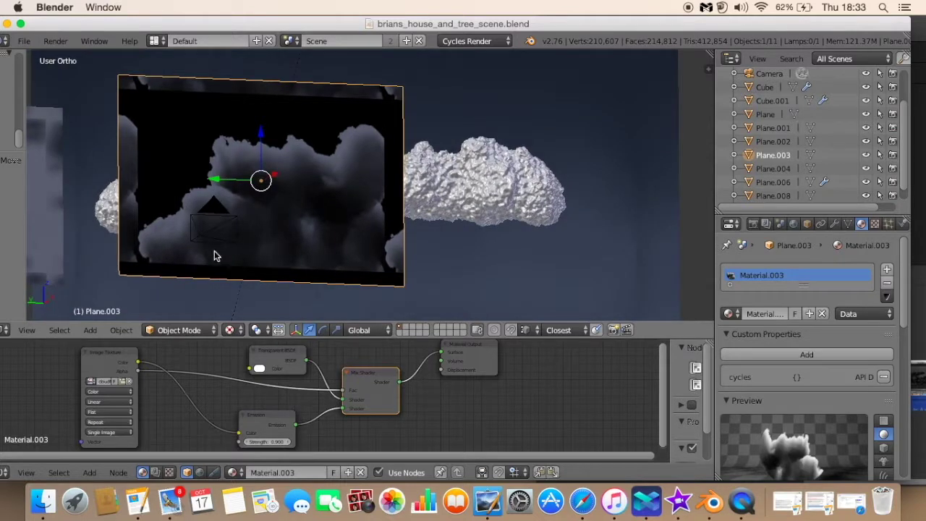
click(228, 330)
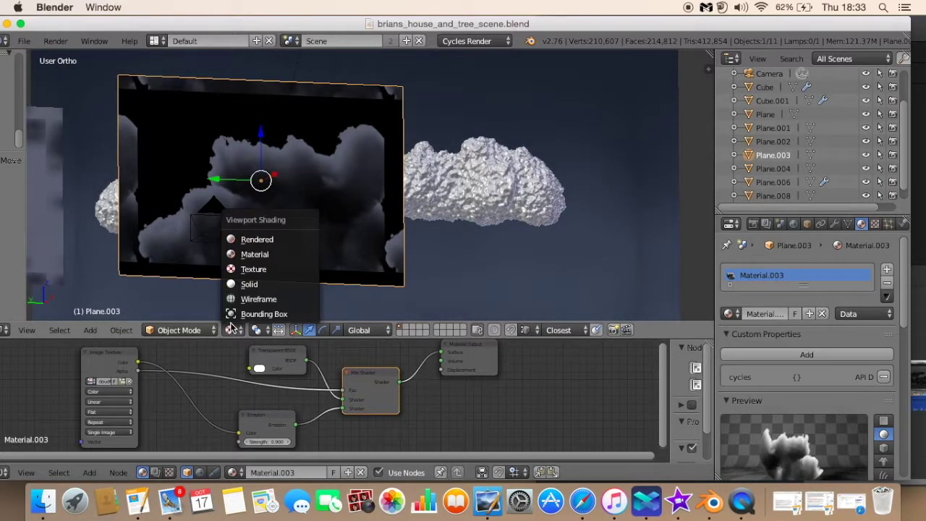
click(255, 240)
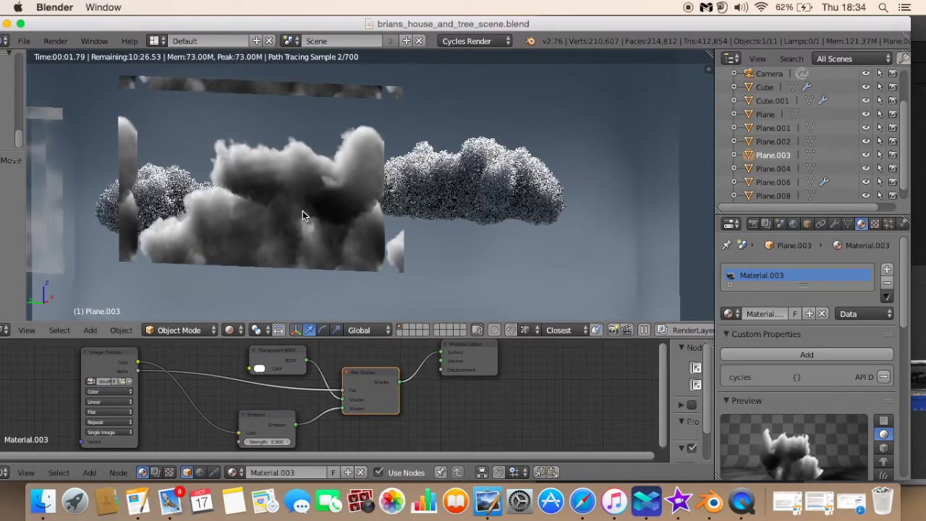
scroll(302, 210, up, 3)
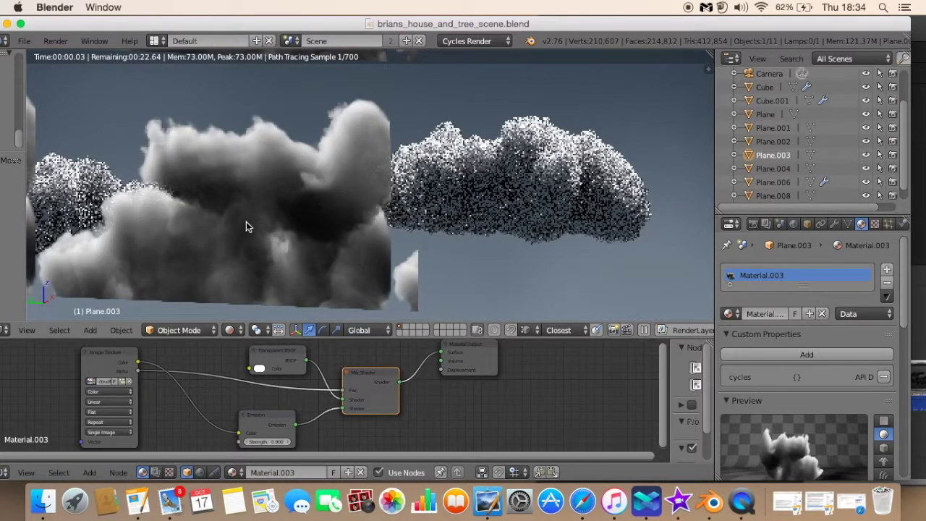
scroll(247, 222, down, 2)
middle_drag(246, 221, 291, 219)
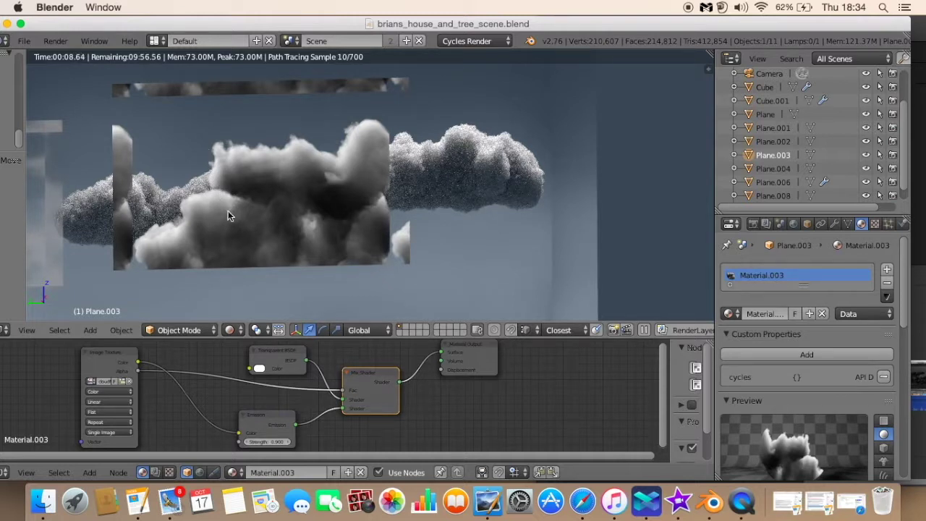
click(230, 330)
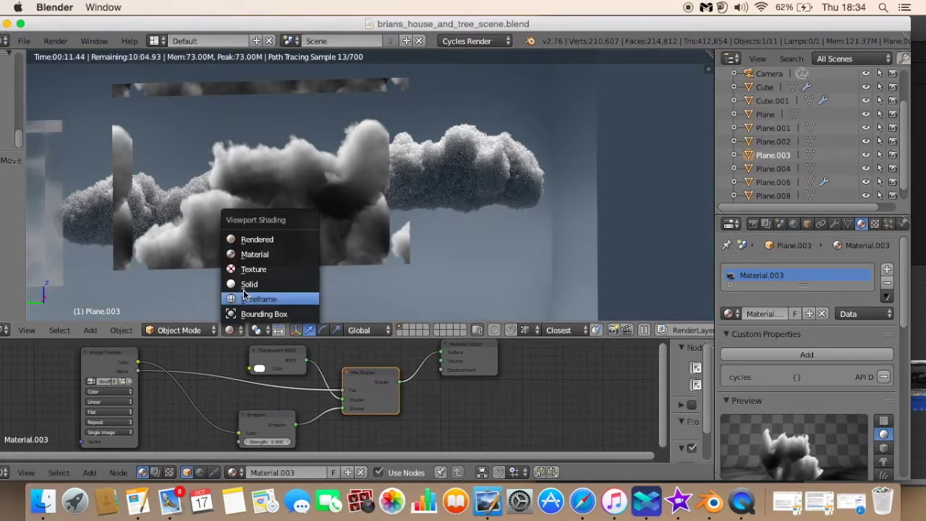
click(249, 271)
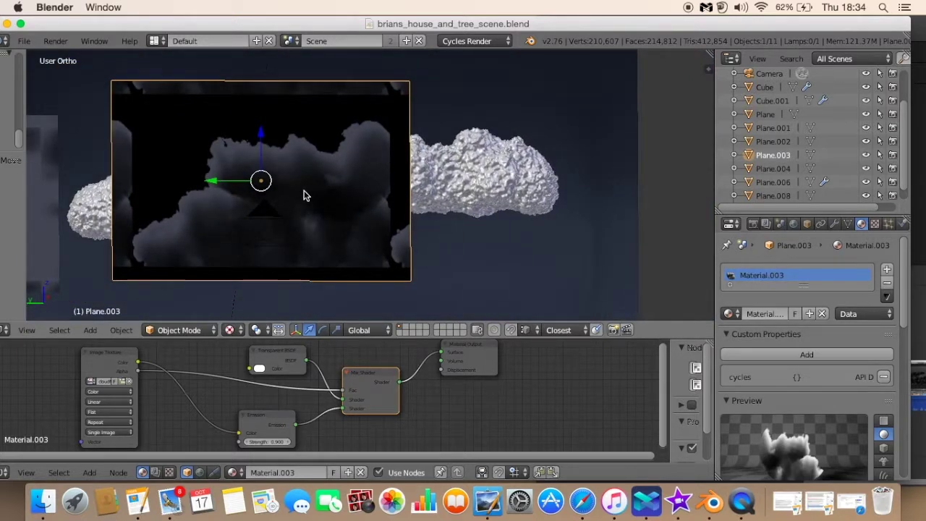
Scale the cloud plane's UVs down to about 0.9 in the UV/Image Editor so the cloud image fills the plane.
key(Tab)
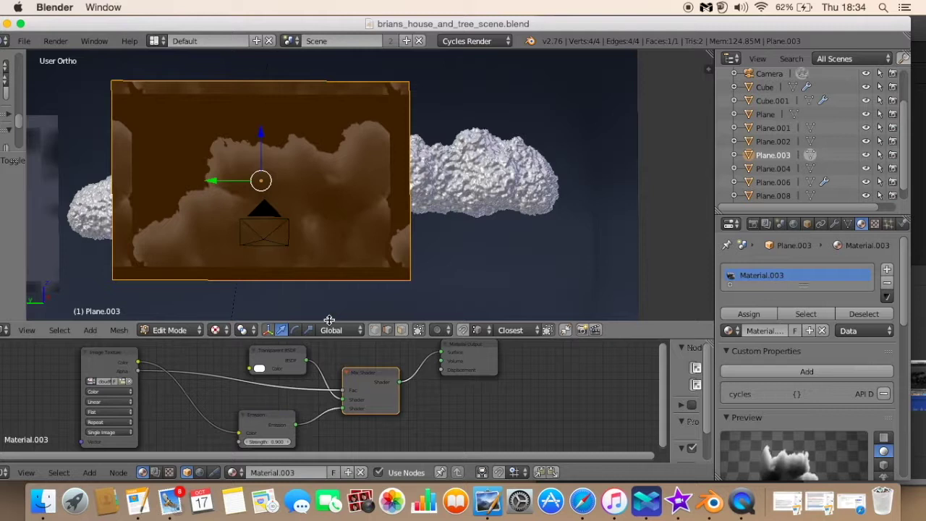
click(6, 472)
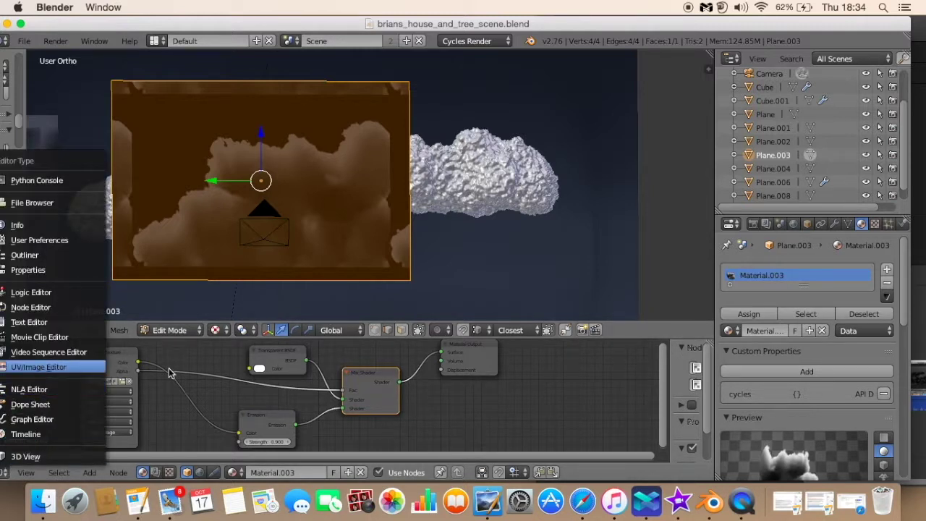
click(39, 367)
key(s)
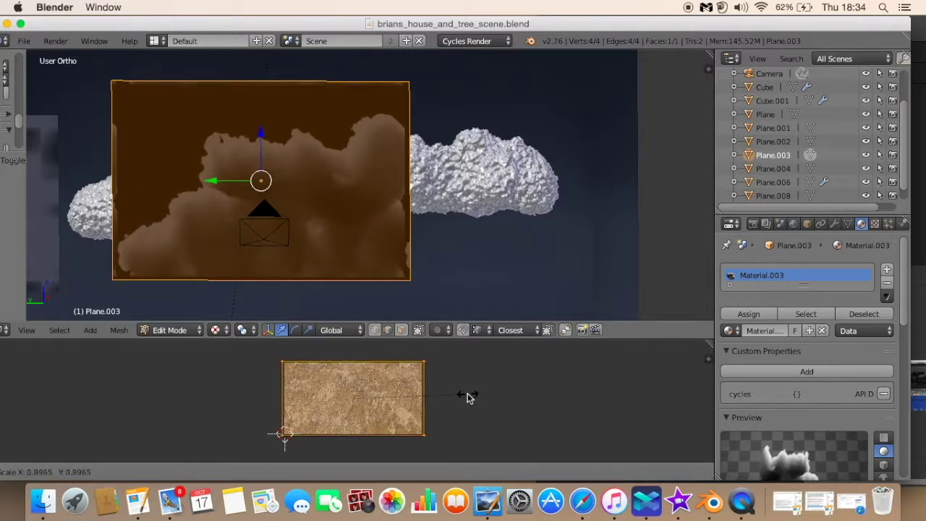
click(467, 397)
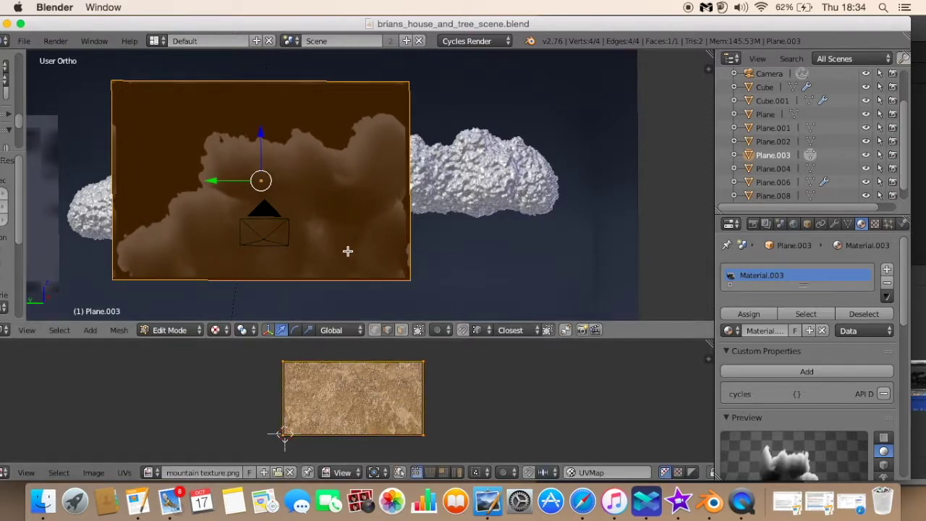
In camera view, lower the cloud plane slightly along Z and scale it down a little in Object Mode.
key(KP_0)
scroll(306, 234, up, 2)
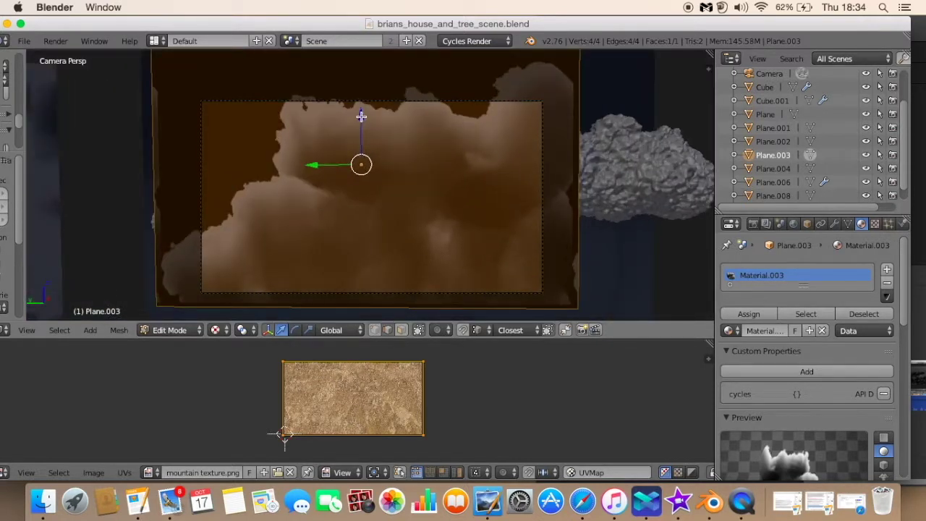
key(Tab)
drag(362, 118, 521, 148)
key(s)
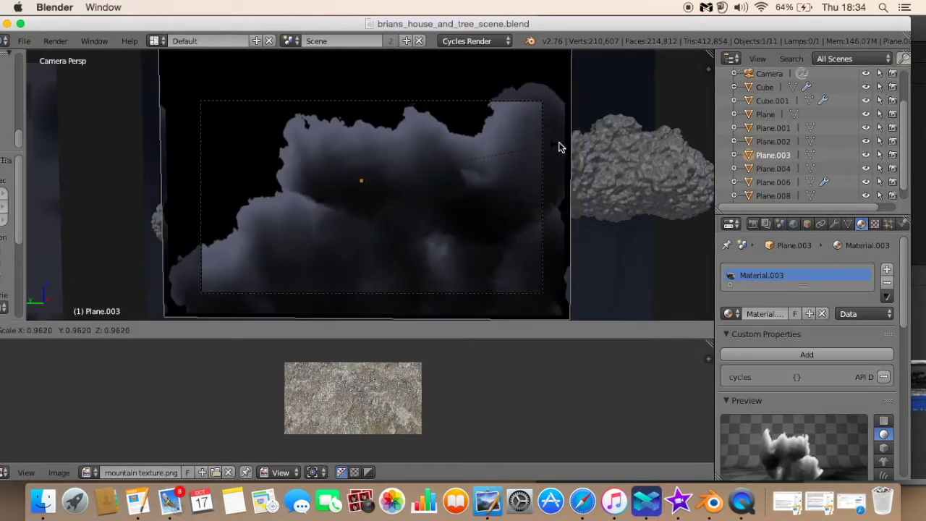
click(555, 143)
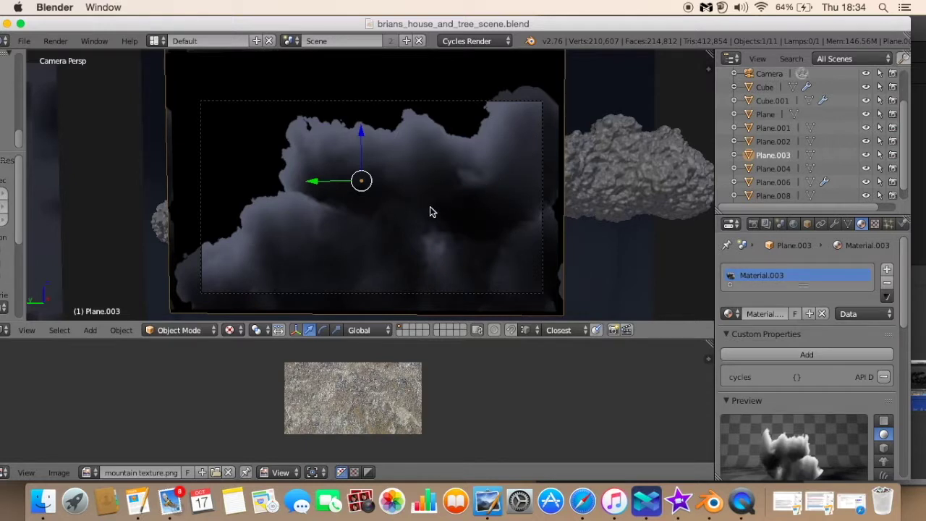
drag(360, 132, 359, 136)
Try to turn the cloud plane around by rotating it 36016090° about the global Z axis.
scroll(471, 149, down, 2)
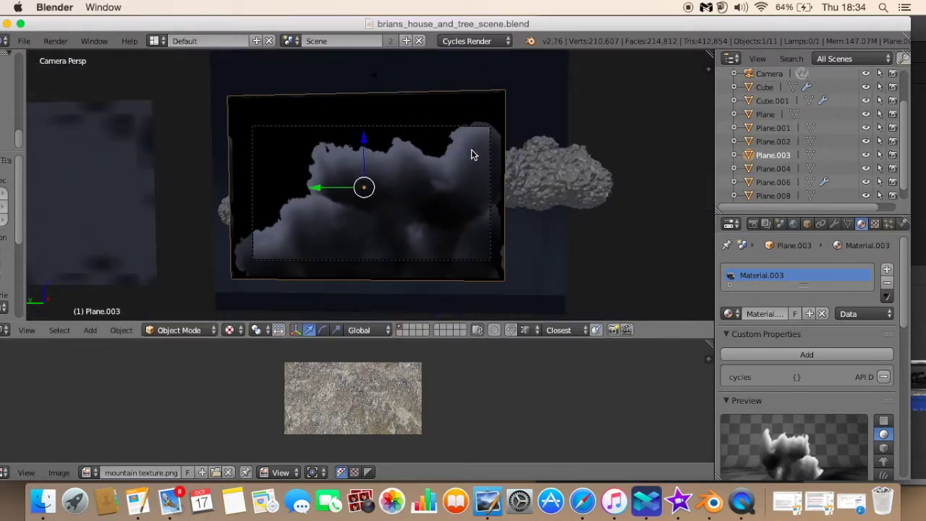
key(r)
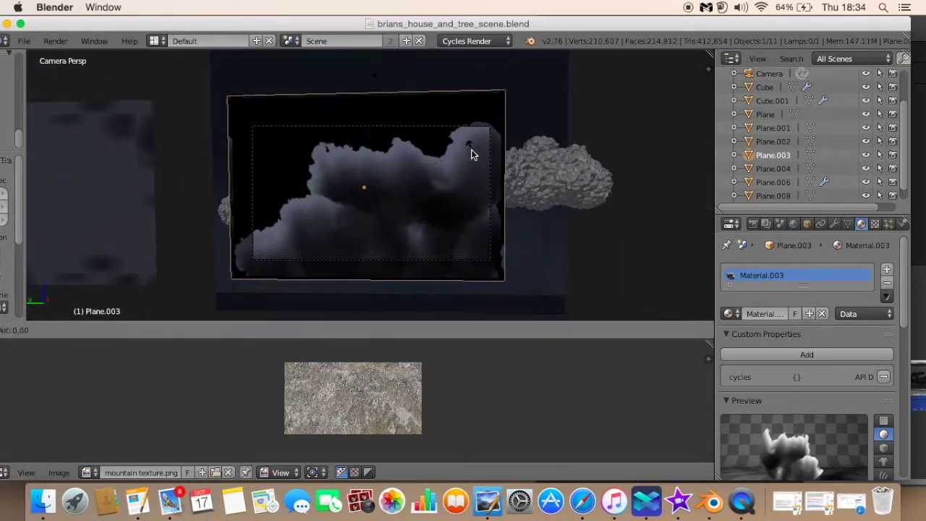
key(z)
text(360)
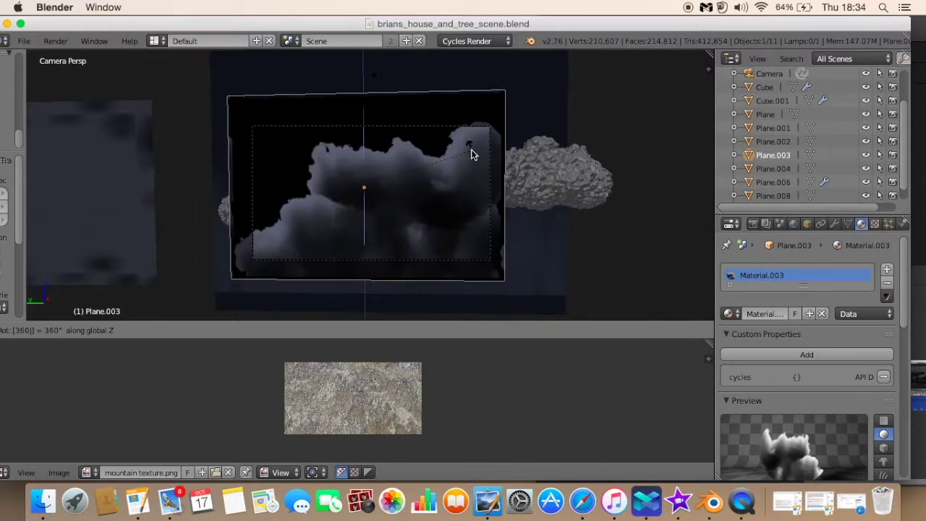
text(160)
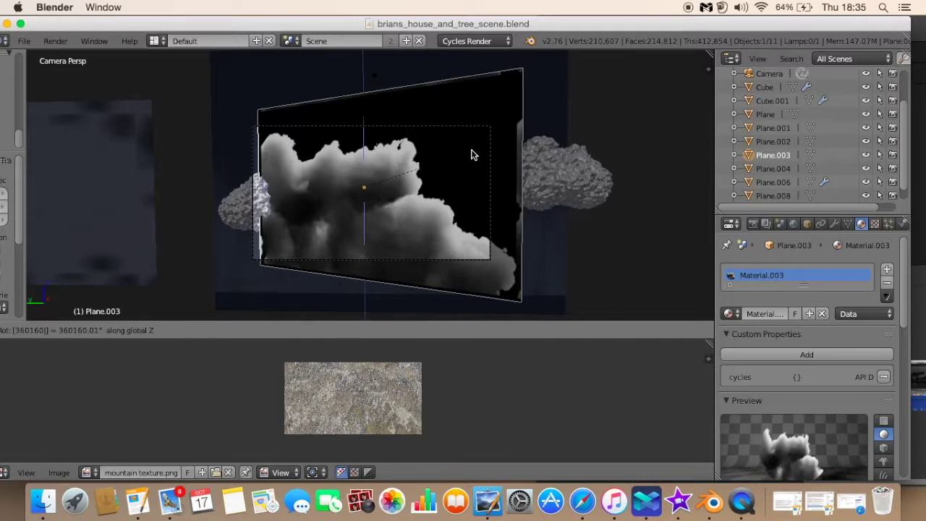
text(90)
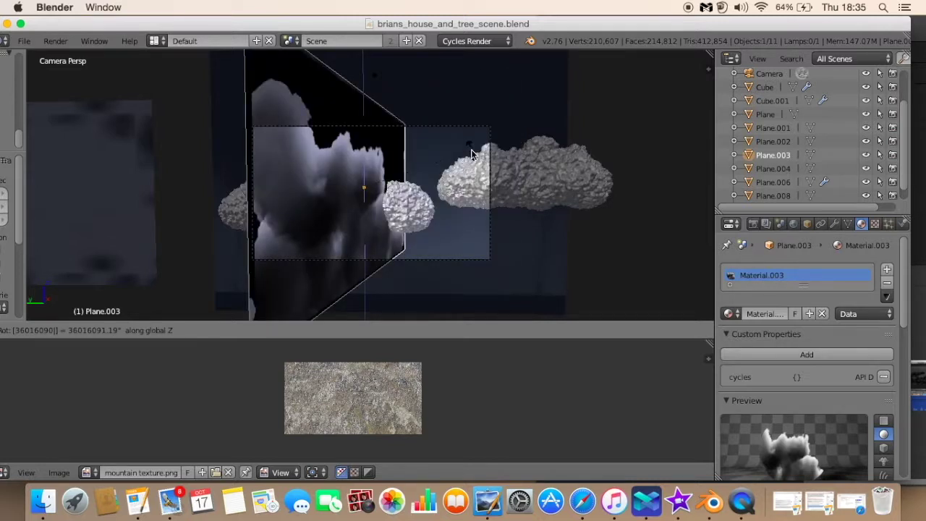
key(Return)
Rotate the cloud plane about -67° around global Z so its brighter reverse side faces the camera, and shift it slightly along Y.
key(r)
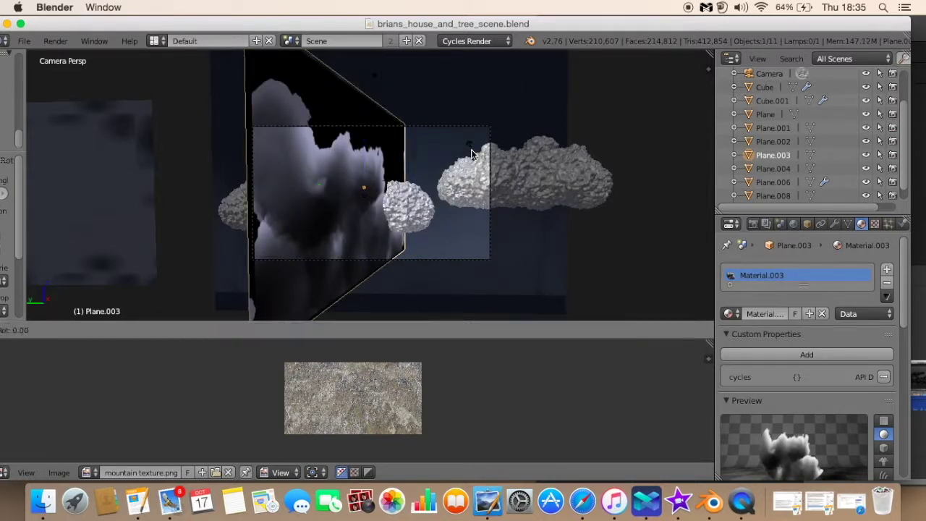
key(z)
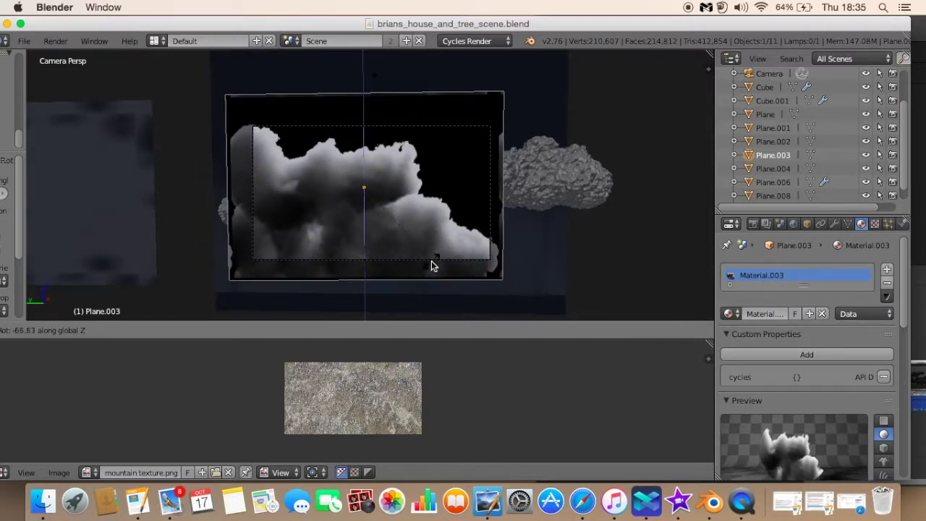
click(432, 262)
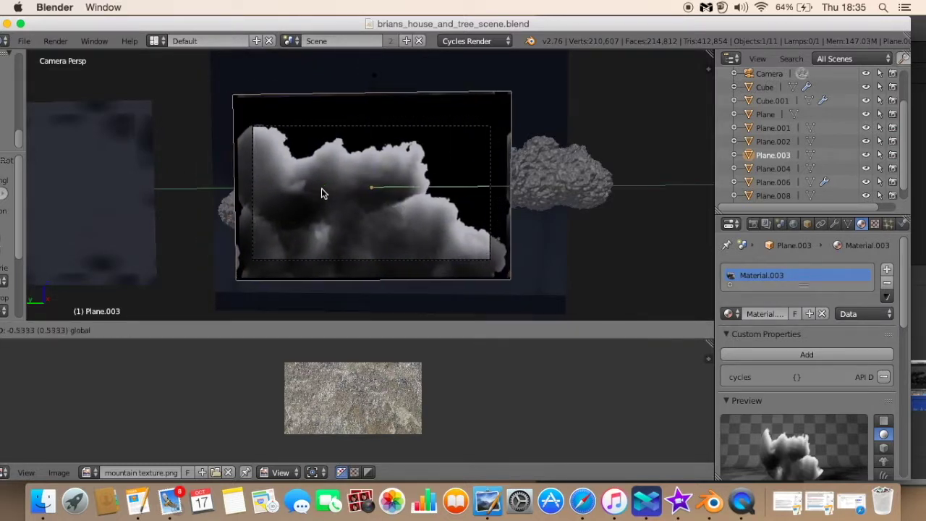
scroll(324, 193, up, 3)
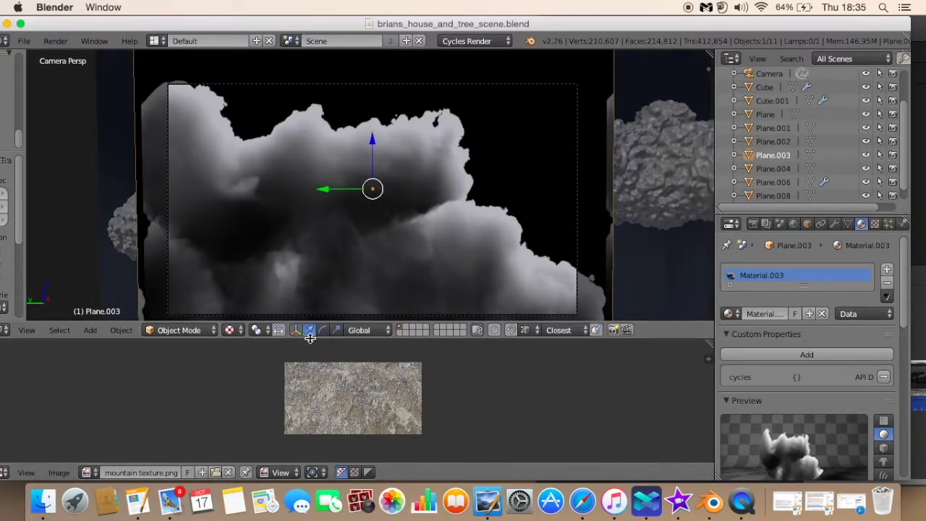
Enlarge the 3D viewport above the image editor and preview the turned cloud plane in Rendered viewport shading.
drag(317, 341, 319, 417)
click(230, 407)
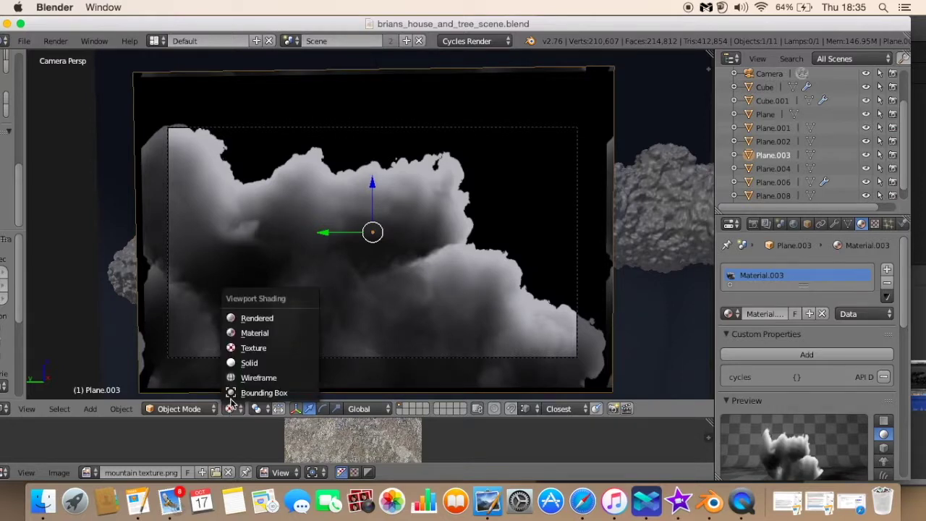
click(257, 319)
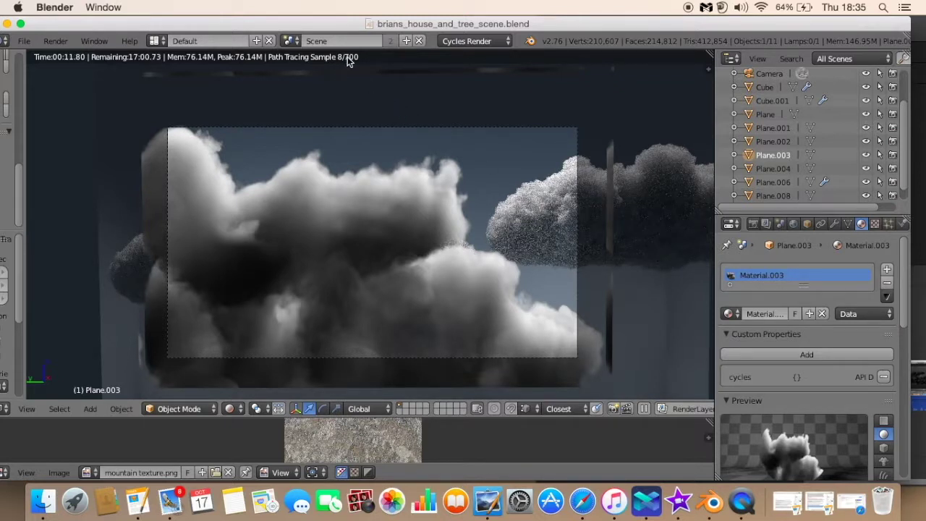
click(455, 40)
click(456, 40)
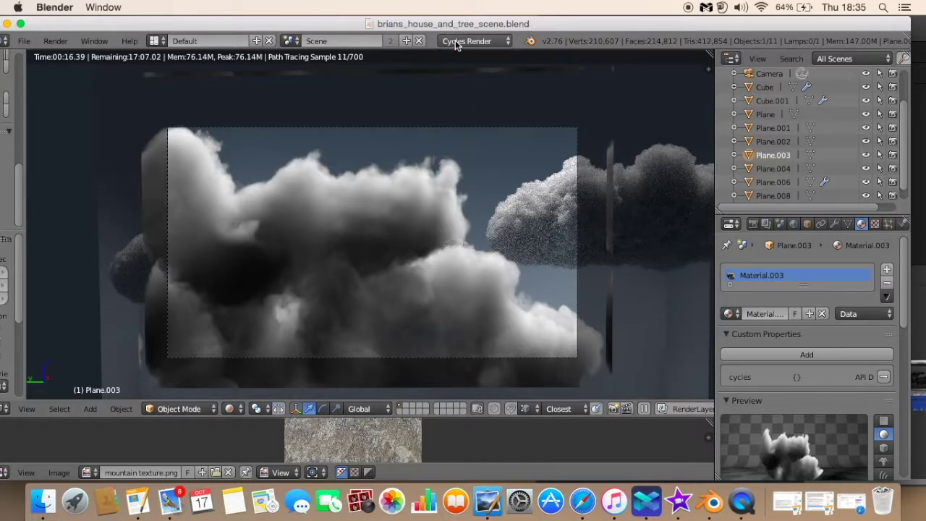